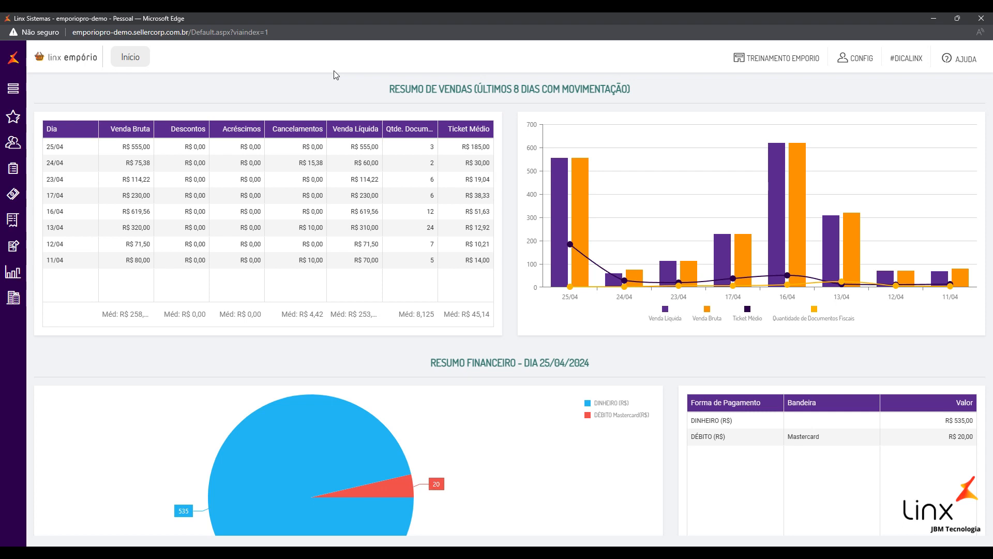
From the sidebar Menu, go to Cadastros > Estabelecimento > Clientes
left_click(14, 93)
left_click(182, 95)
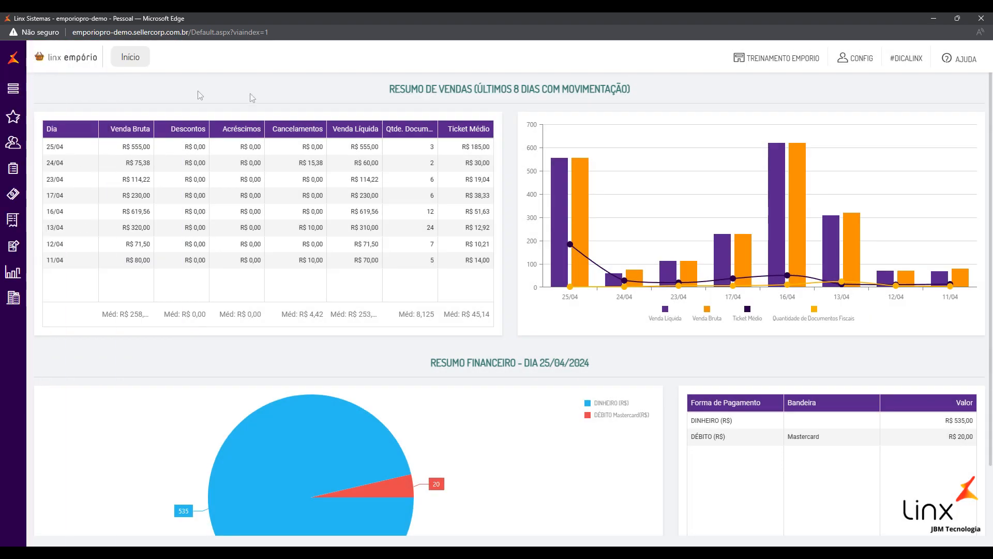
left_click(10, 91)
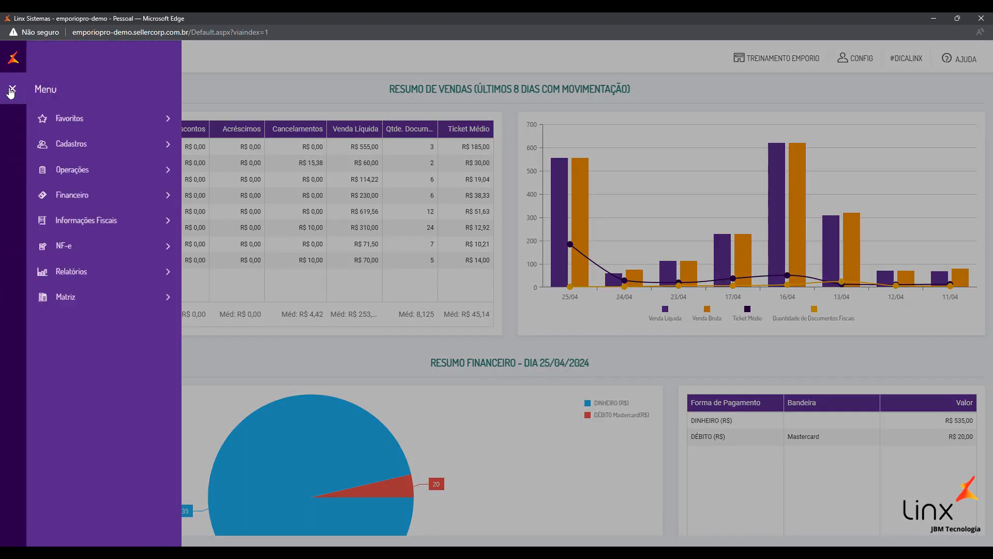
left_click(11, 91)
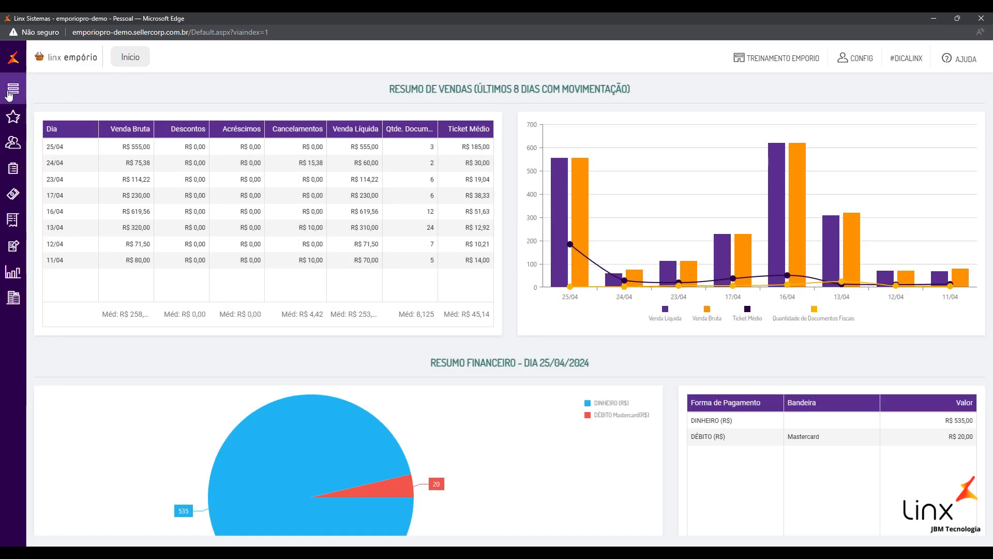
left_click(12, 89)
left_click(102, 146)
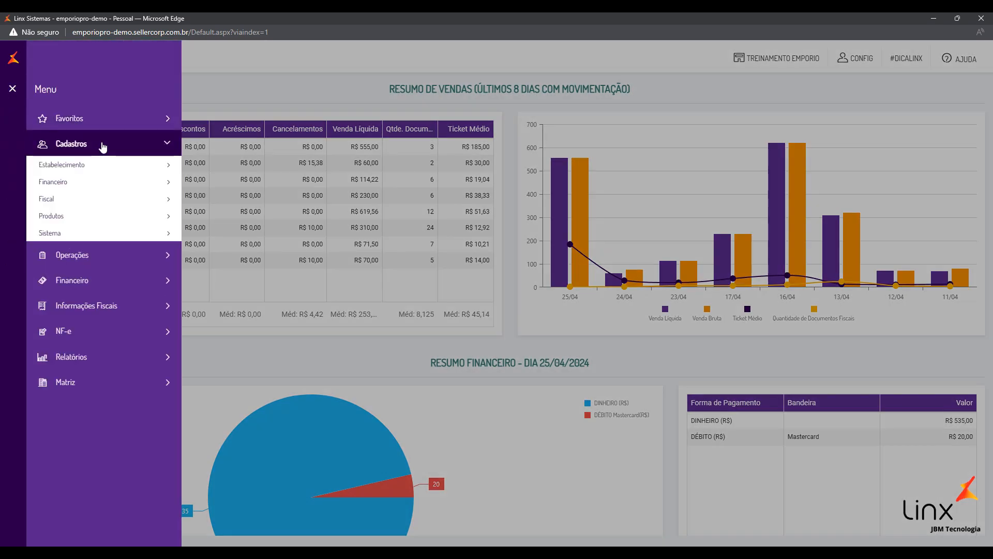
left_click(78, 168)
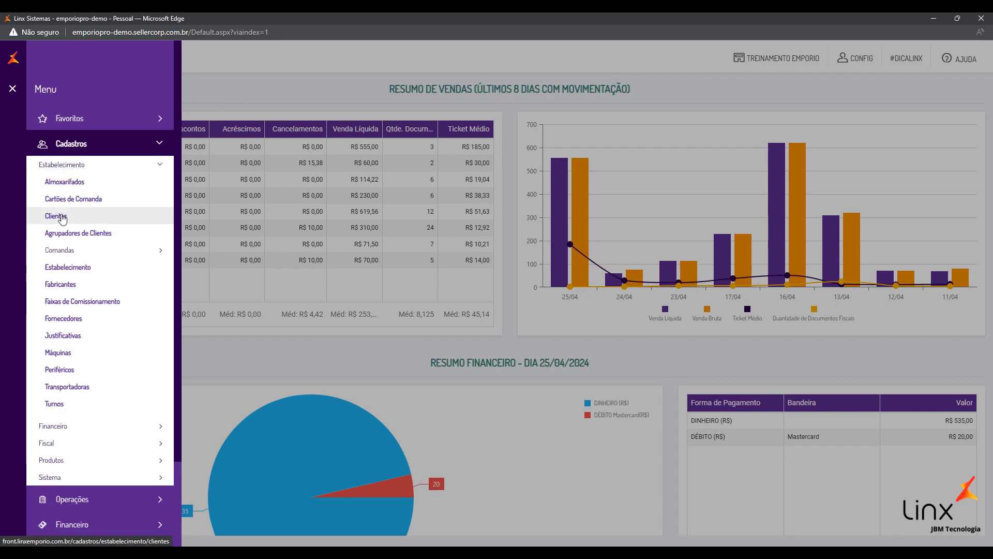
left_click(60, 217)
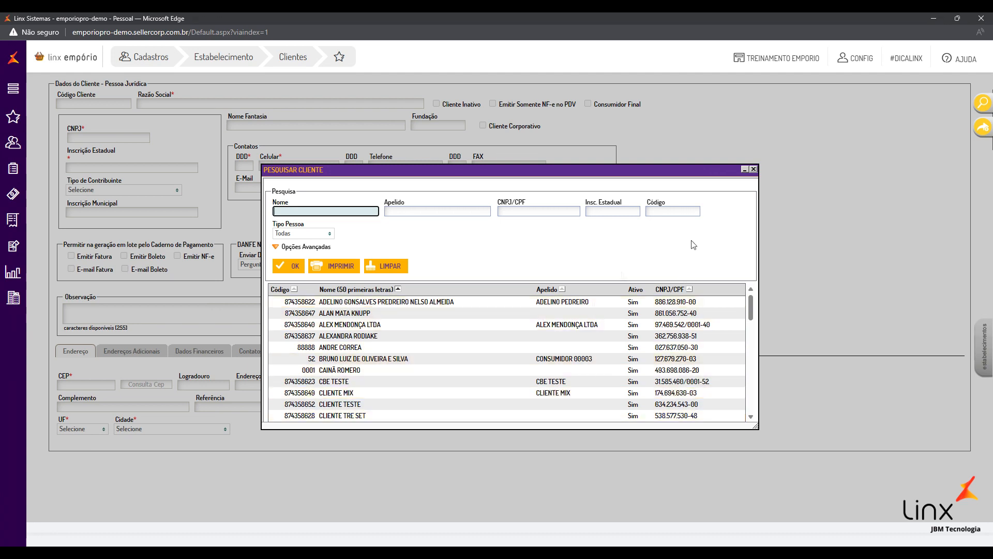
Close the PESQUISAR CLIENTE window and start a new client with Incluir
left_click(754, 170)
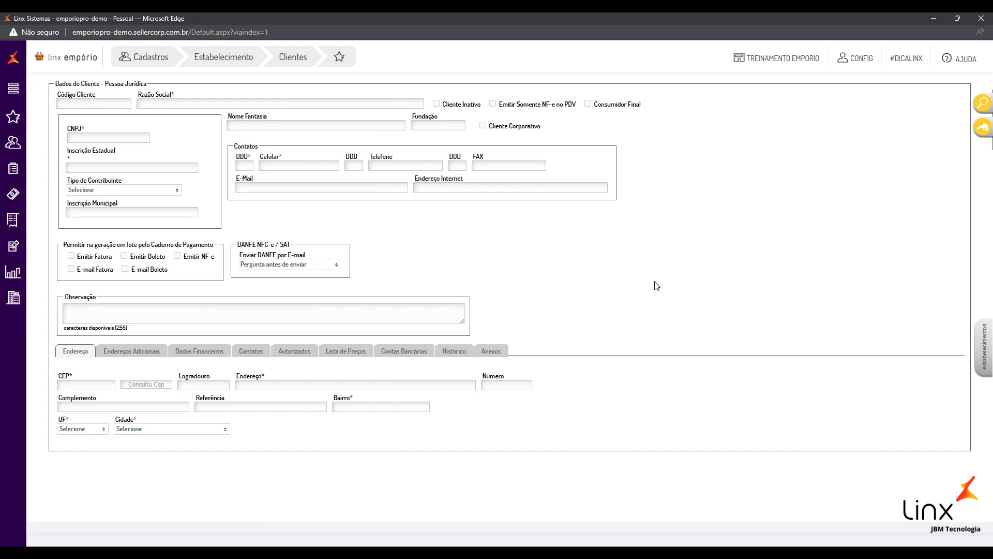
left_click(982, 130)
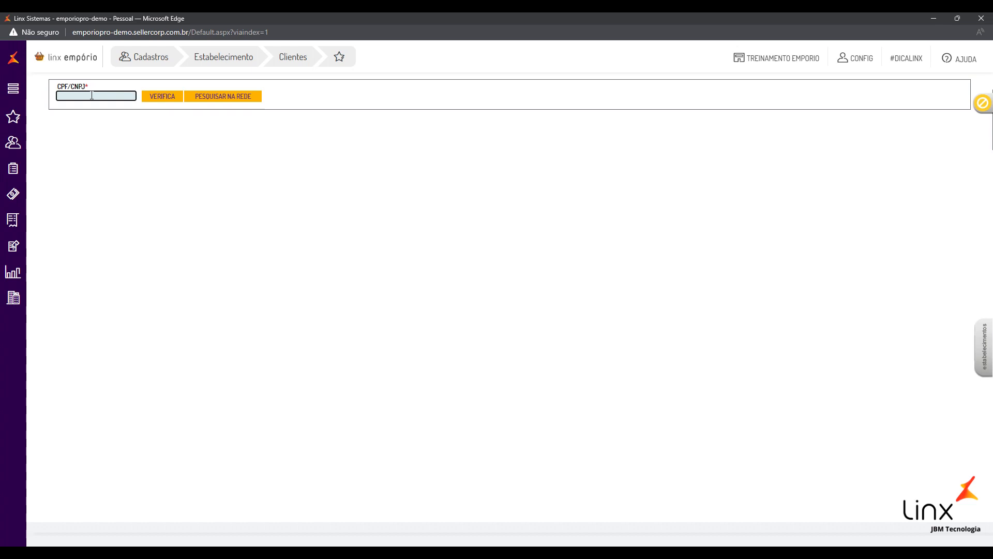
Paste the client's CPF into CPF/CNPJ and run VERIFICA to open the Pessoa Física form
key("ctrl+v")
left_click(106, 125)
double_click(61, 87)
left_click(67, 91)
left_click_drag(71, 87, 86, 87)
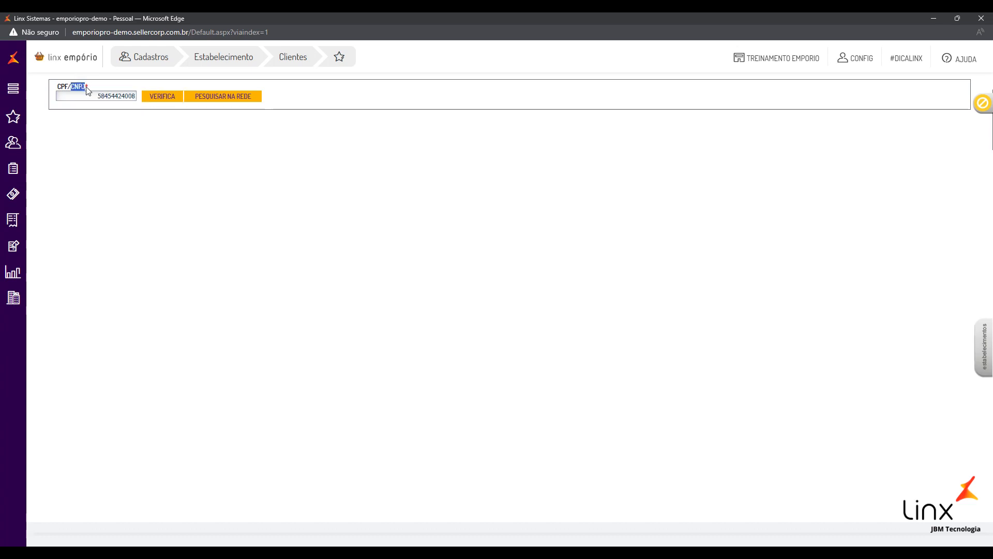
left_click(96, 96)
left_click(116, 130)
left_click(158, 98)
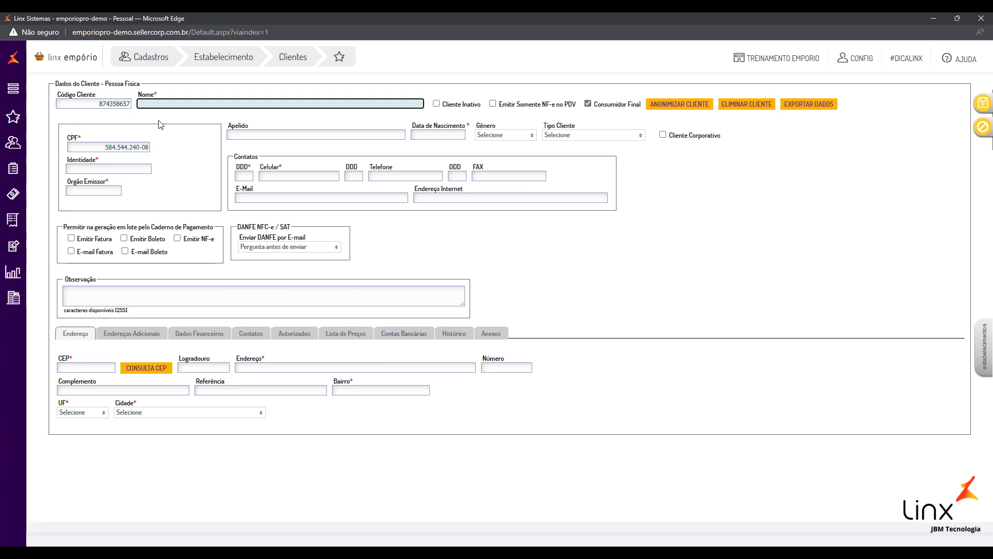
Enter the client's full name in the Nome field
triple_click(107, 149)
left_click(122, 147)
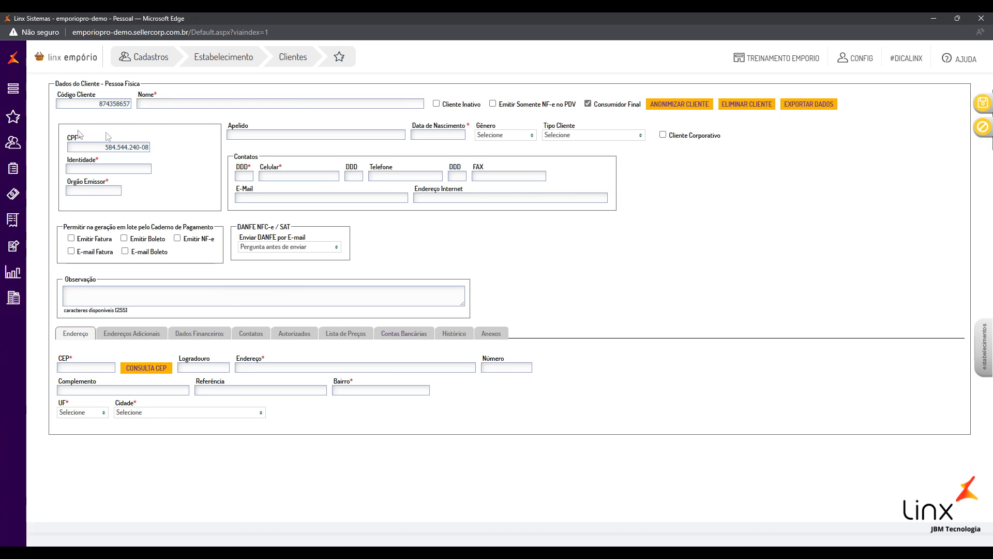
double_click(130, 104)
left_click(108, 115)
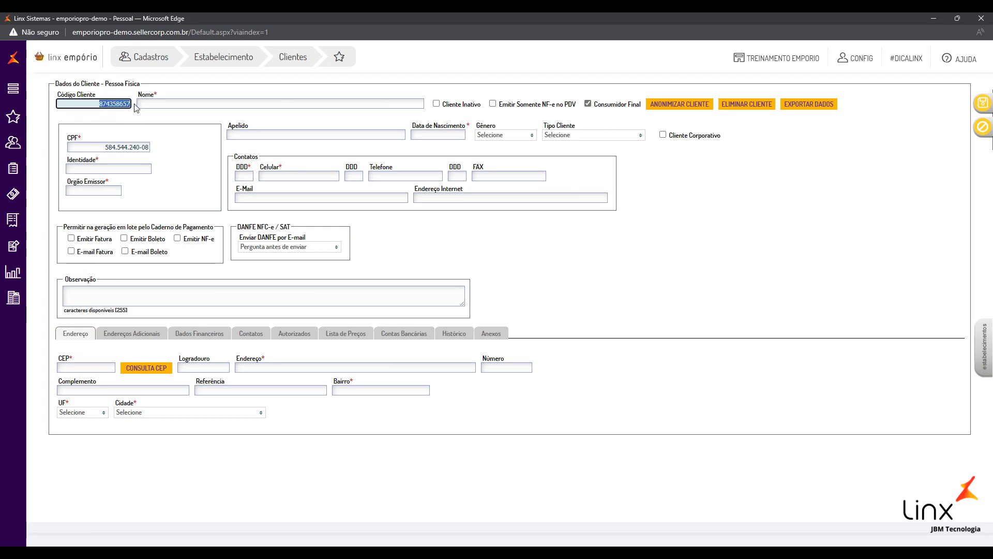
left_click(171, 105)
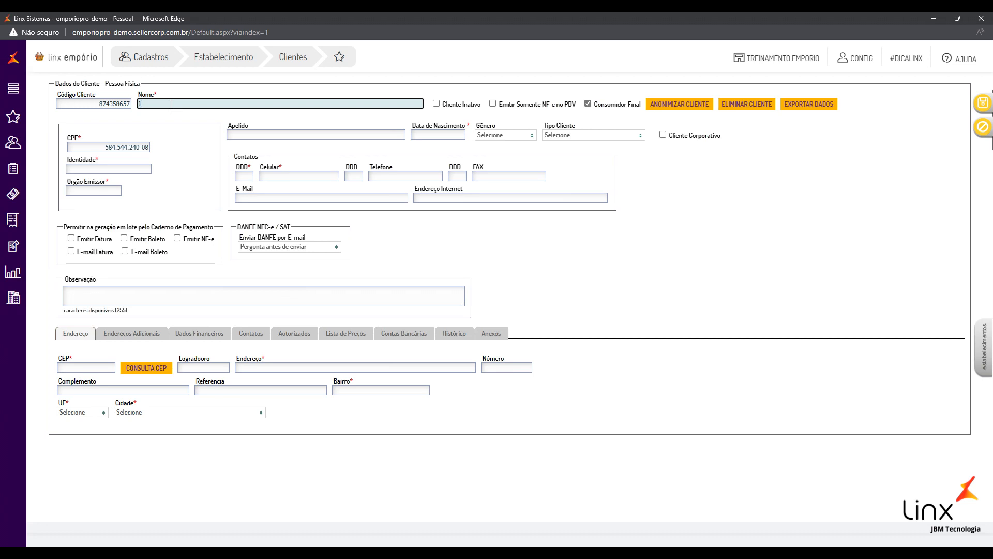
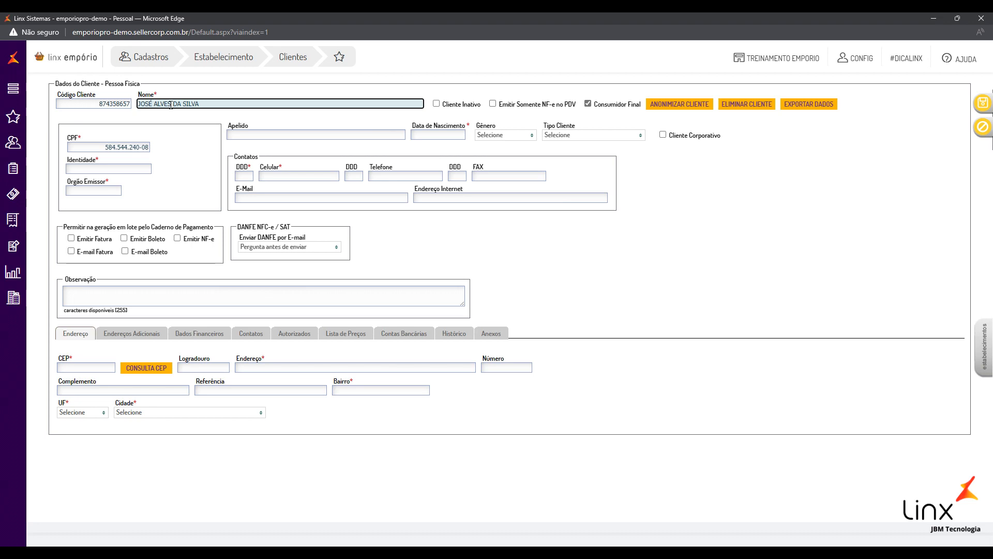
left_click(153, 143)
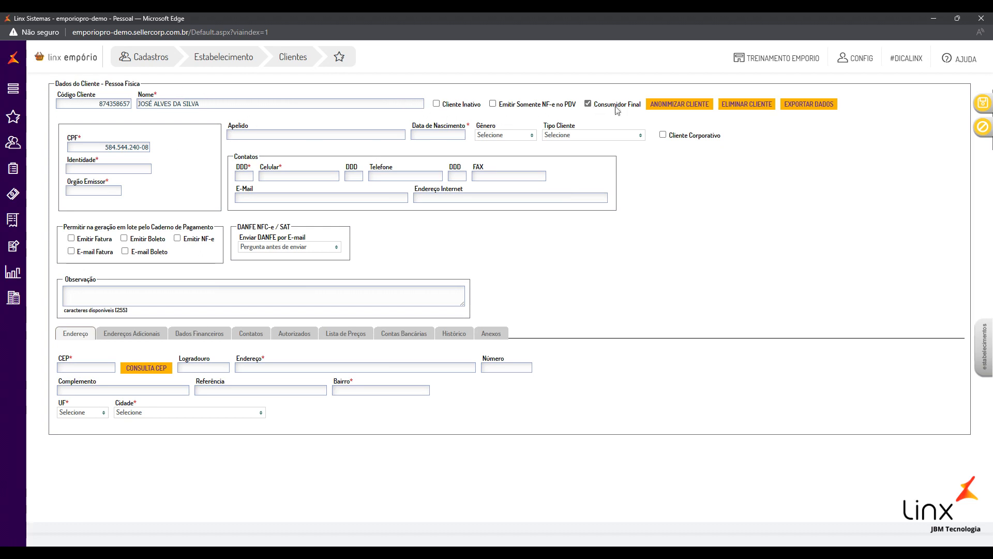
Fill in Identidade 0000000, Órgão Emissor SDS and the client's nickname in Apelido
left_click(102, 170)
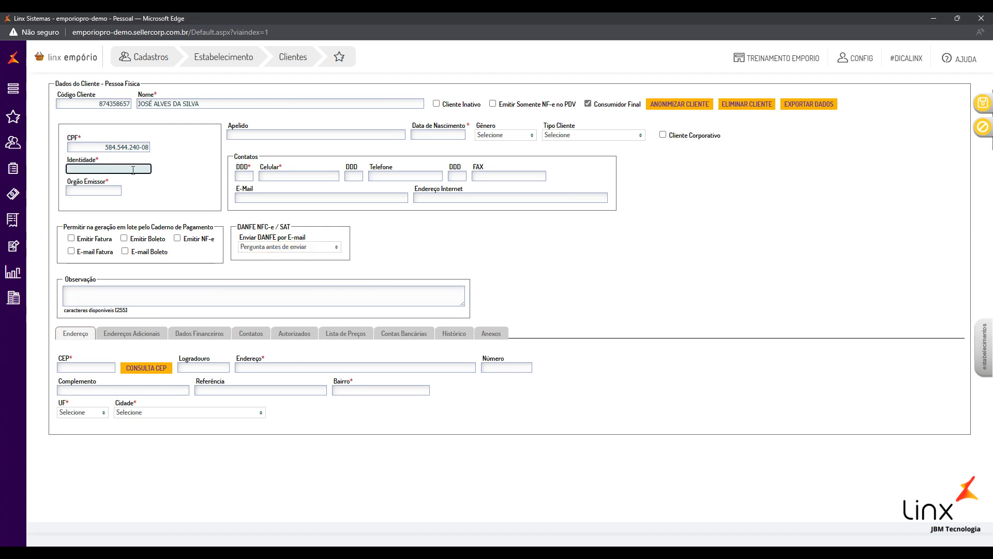
type("0000000")
left_click(201, 164)
left_click(90, 194)
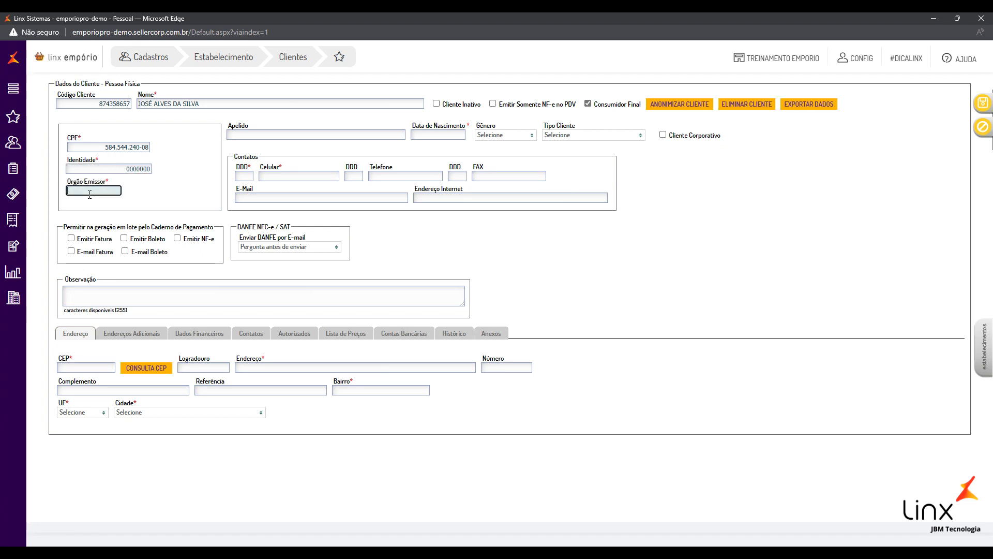
type("SDS")
left_click(285, 133)
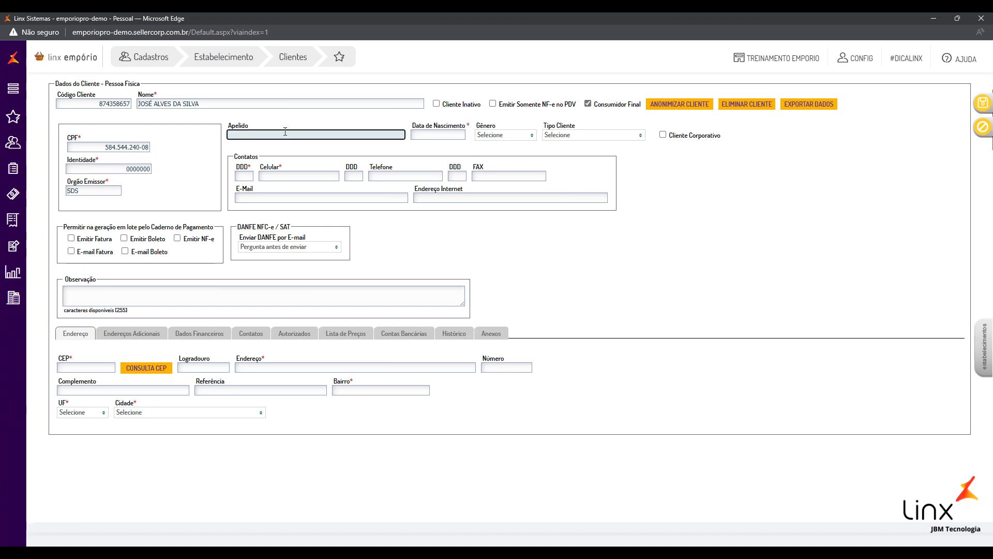
type("JOSÉ")
Set Data de Nascimento to 01/04/2004 using the calendar
left_click(438, 134)
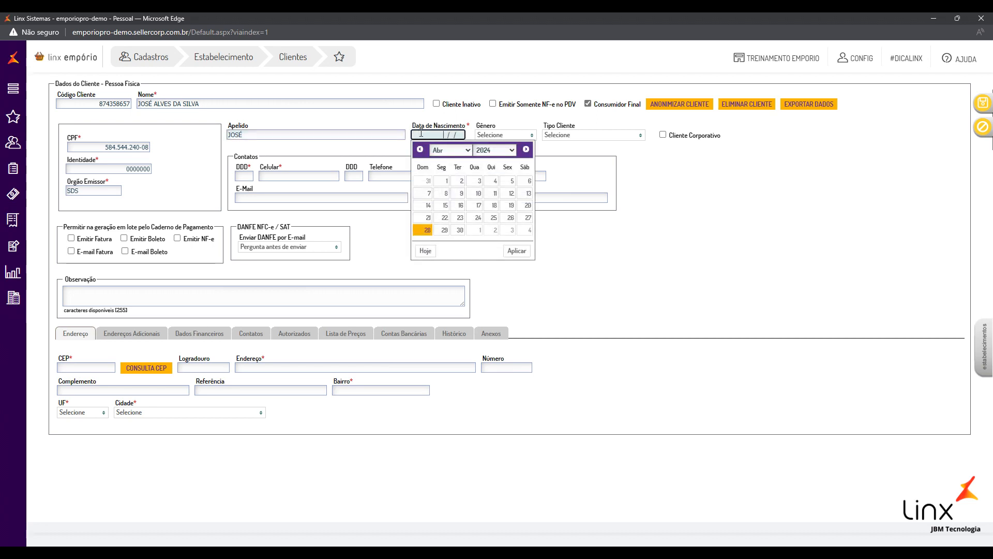
left_click(484, 150)
scroll(486, 169, "up", 3)
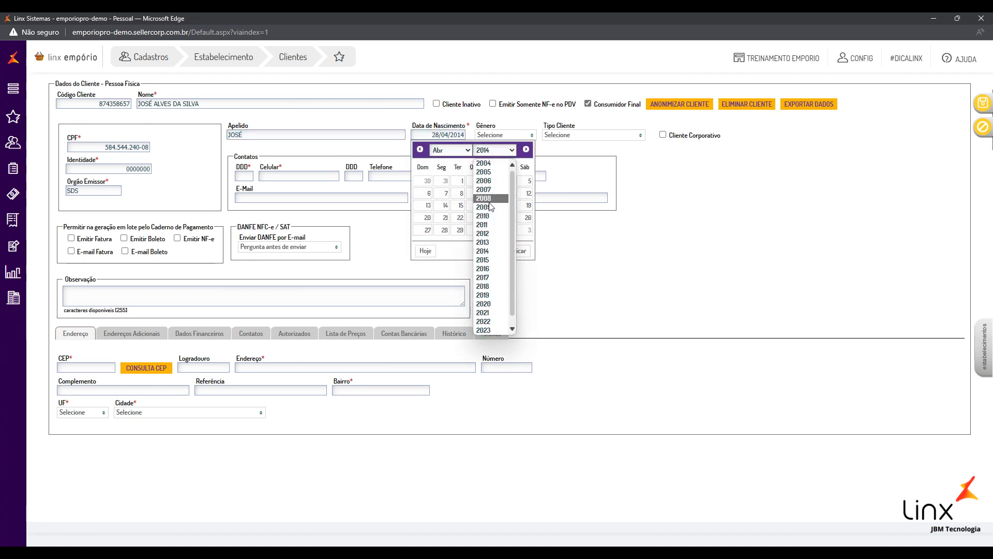
left_click(490, 165)
left_click(494, 180)
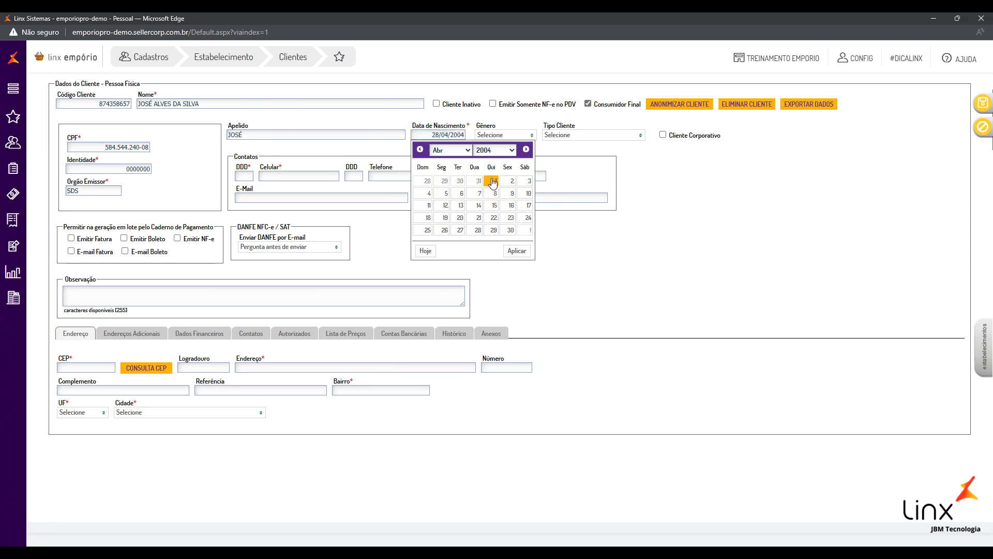
Set Gênero to Masculino, leaving the client type unchanged
left_click(505, 135)
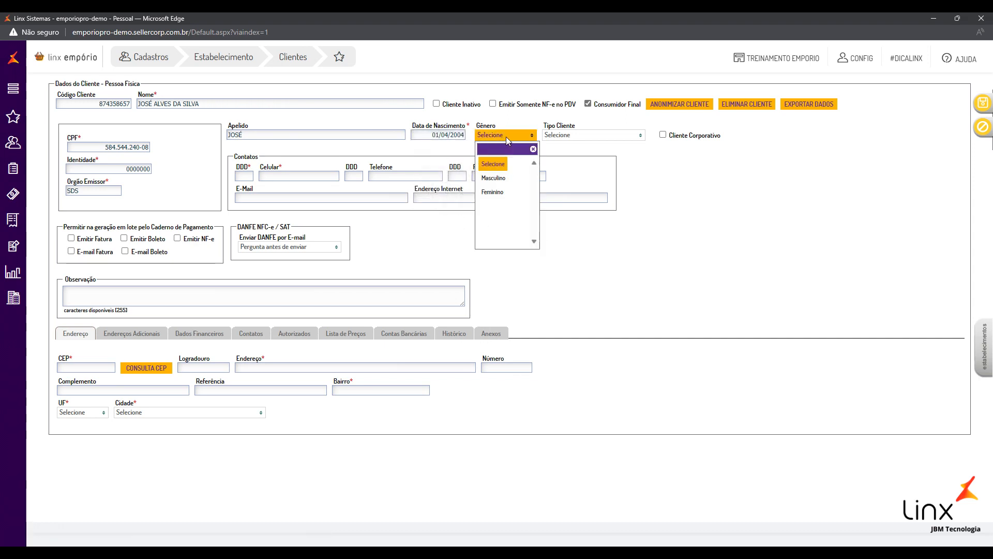
left_click(500, 135)
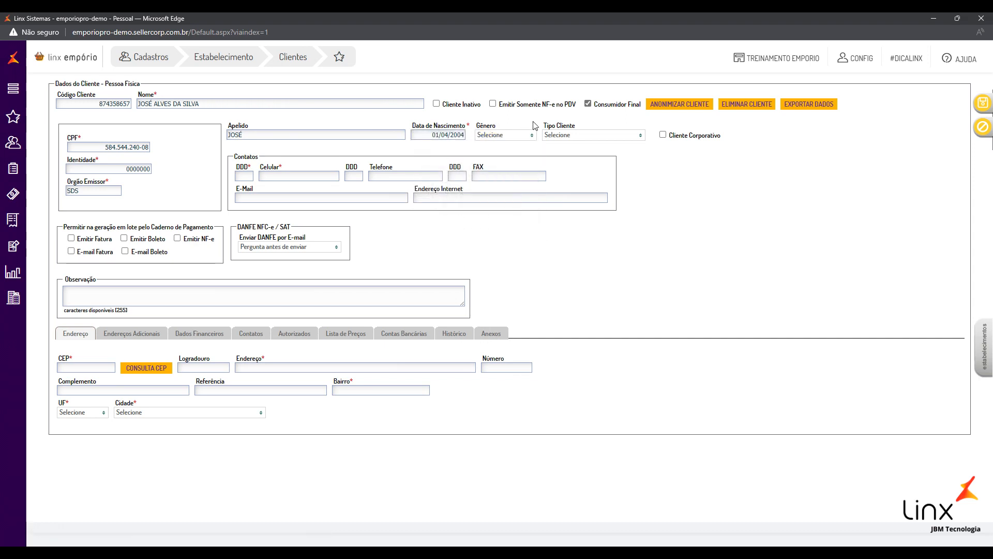
left_click(503, 134)
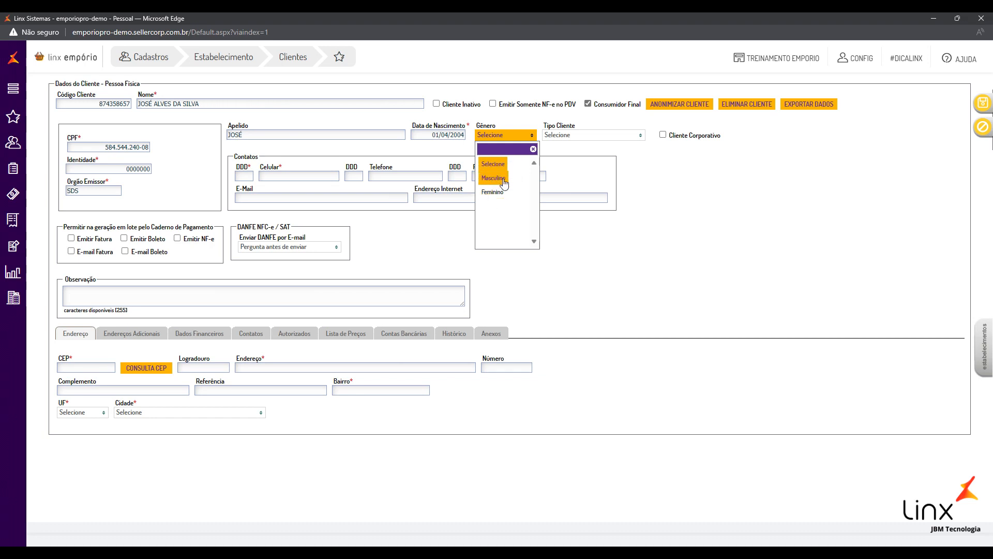
left_click(499, 179)
left_click(574, 135)
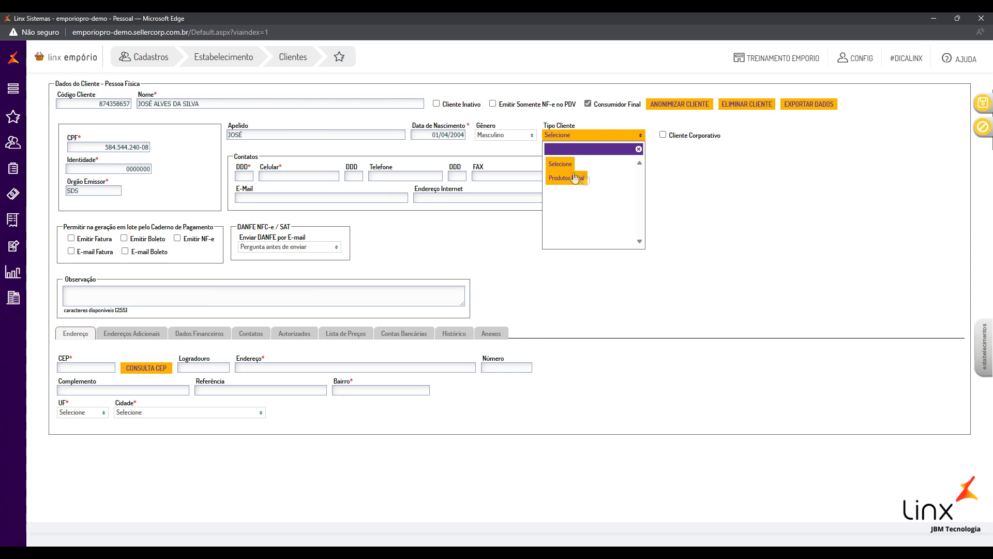
left_click(575, 135)
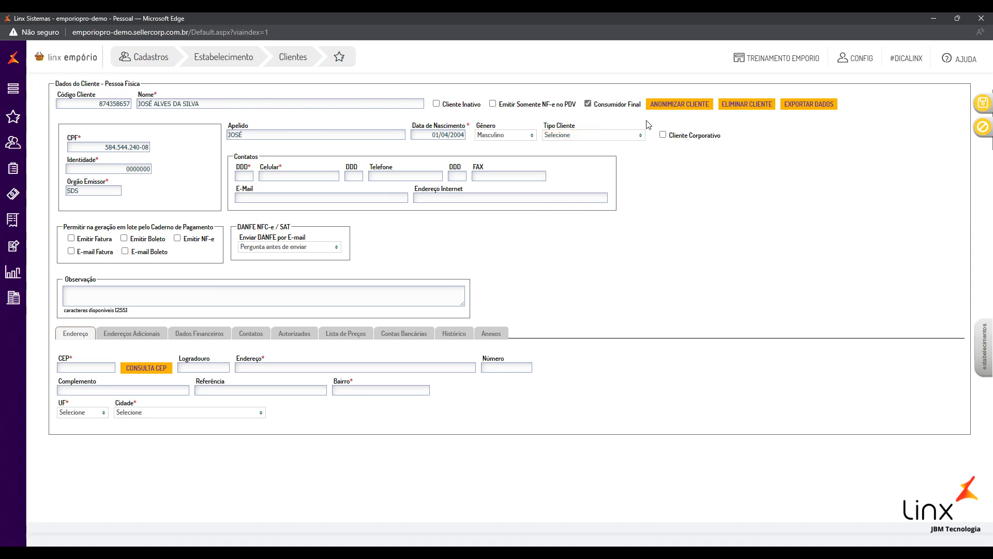
left_click(242, 176)
type("87")
key("Tab")
type("999999999")
left_click(414, 244)
left_click(276, 196)
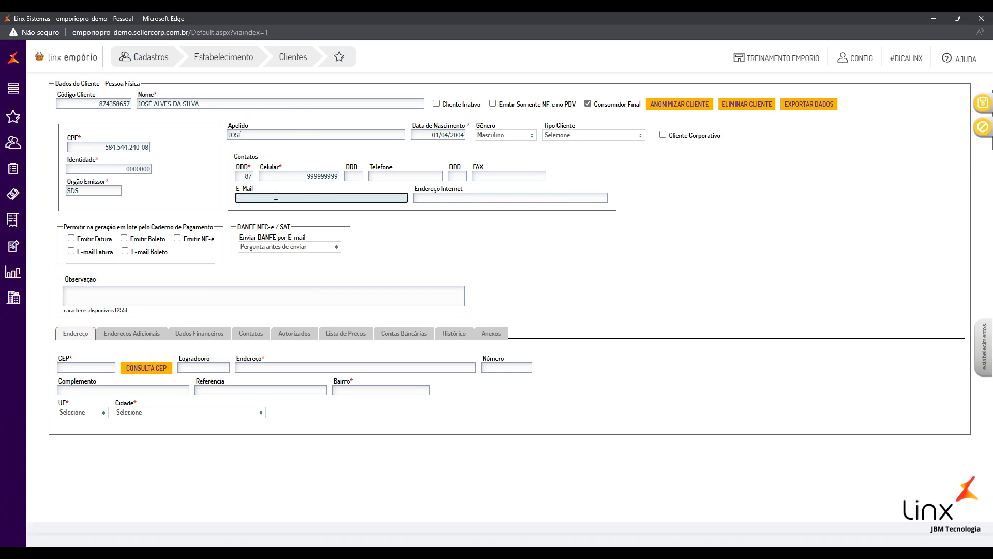
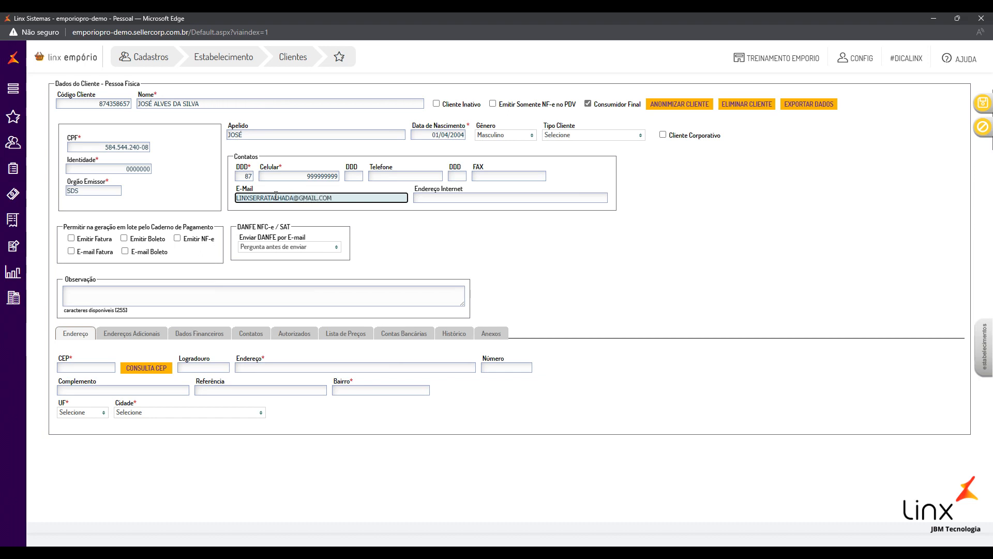
left_click_drag(335, 198, 204, 201)
left_click(477, 235)
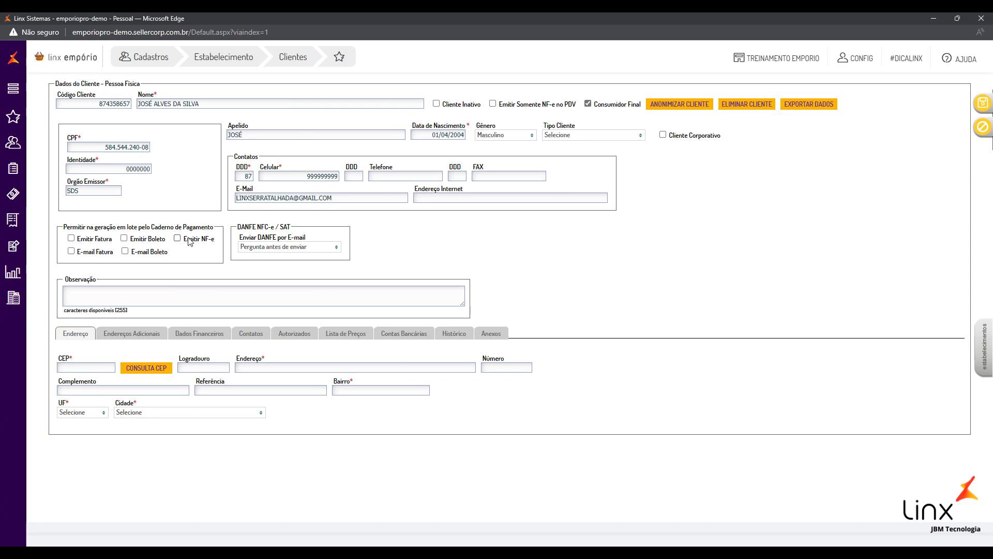
left_click_drag(64, 227, 220, 228)
left_click(151, 225)
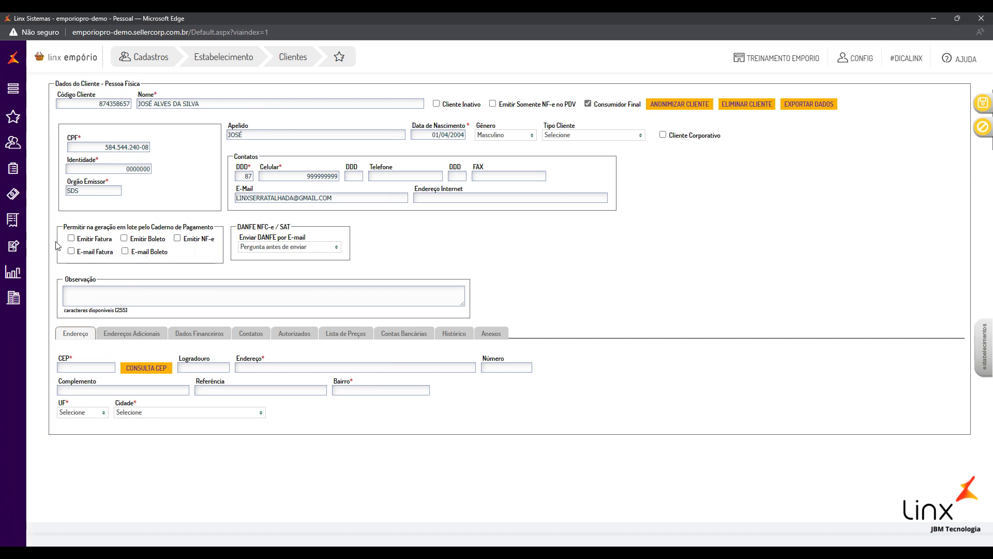
left_click(89, 244)
double_click(89, 251)
left_click(127, 268)
double_click(279, 199)
left_click(146, 270)
left_click(147, 252)
left_click(145, 253)
left_click(72, 239)
left_click(72, 239)
Look up the address from postal code 56903-100 with CONSULTA CEP
left_click(79, 368)
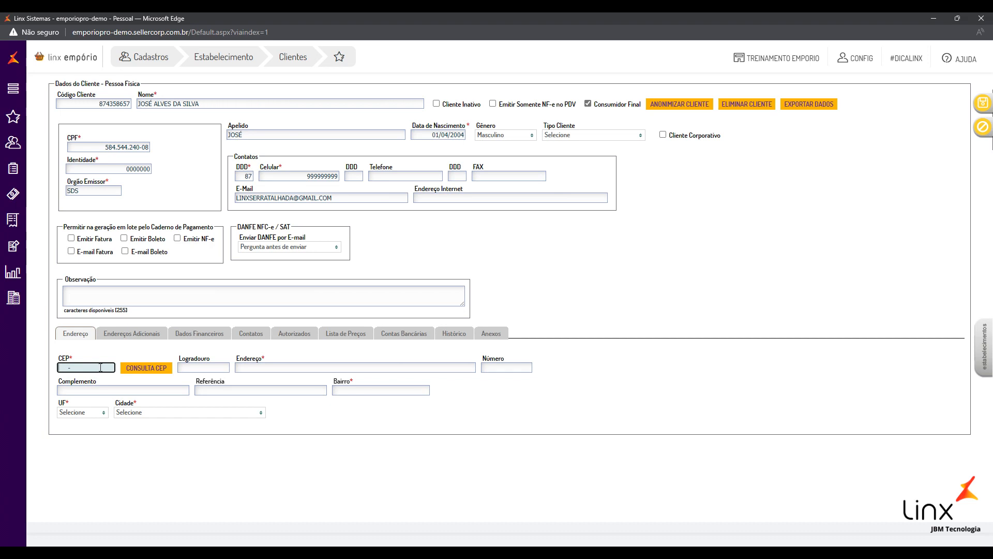
type("56900-000")
left_click(139, 371)
left_click(588, 96)
left_click(146, 368)
type("5")
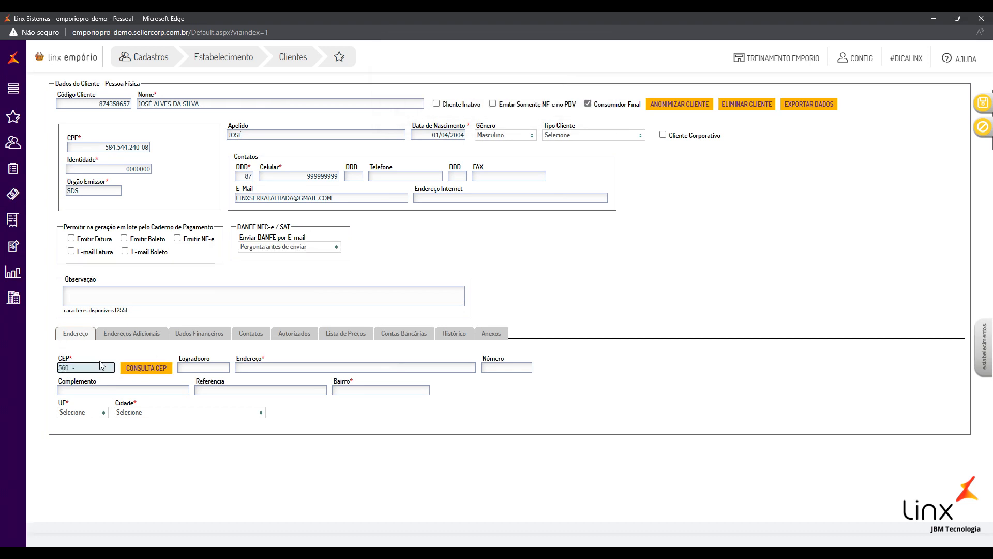
type("6903-100")
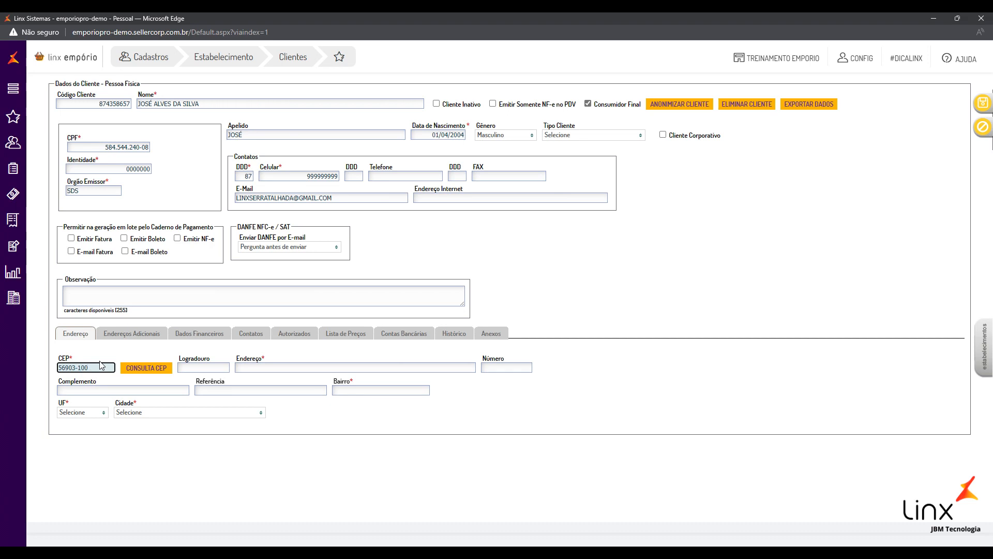
left_click(146, 368)
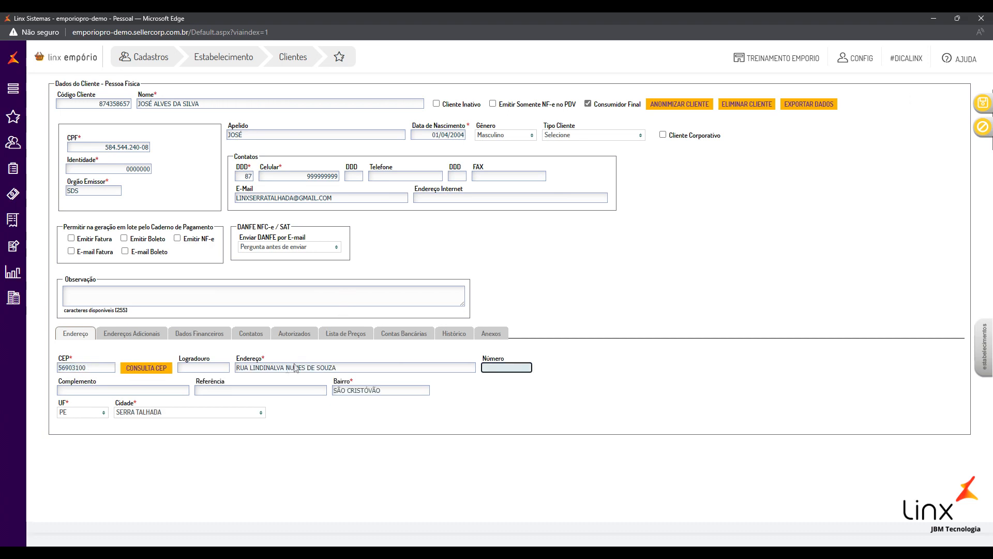
Enter CASA as the address complement, leaving the reference field empty
left_click(293, 457)
left_click(96, 366)
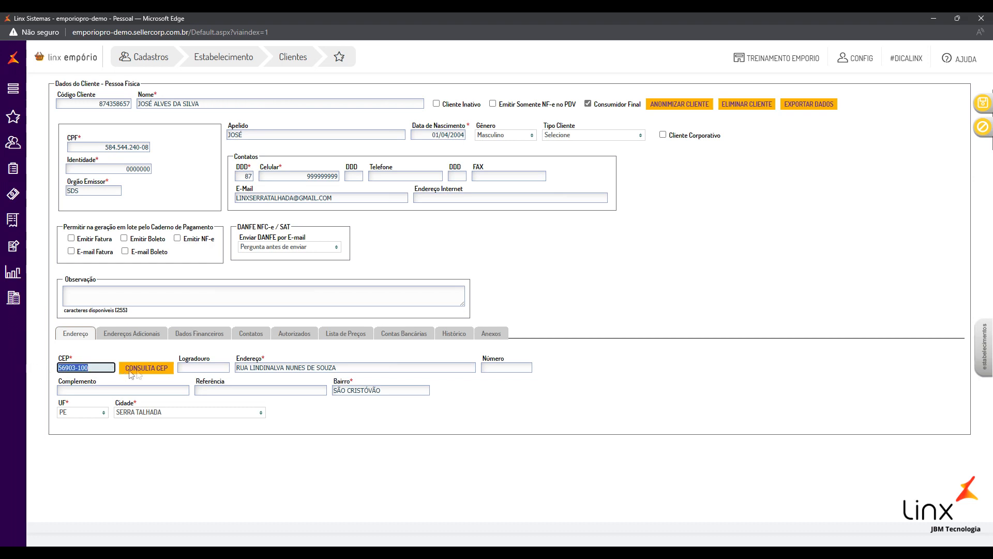
left_click(281, 466)
left_click_drag(347, 390, 364, 390)
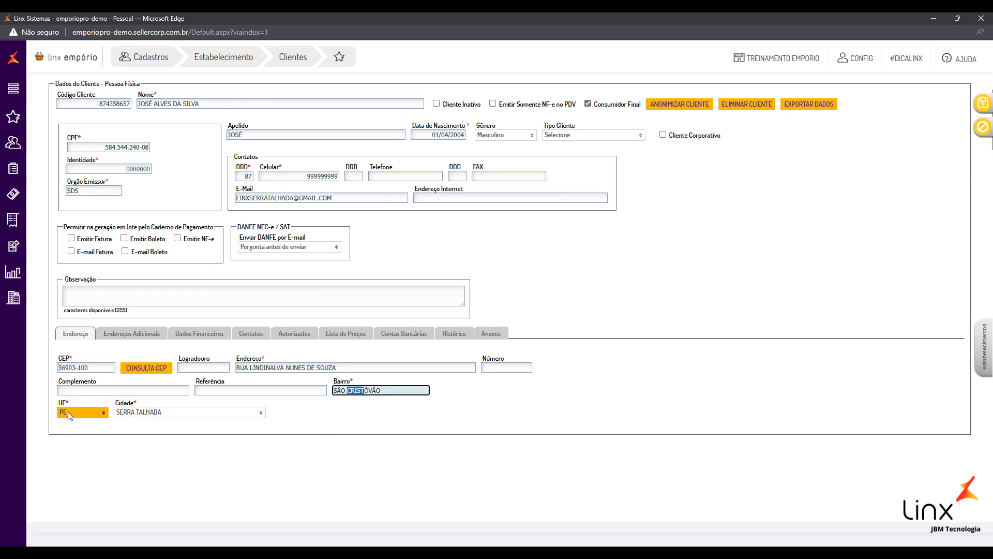
left_click(158, 460)
left_click(192, 369)
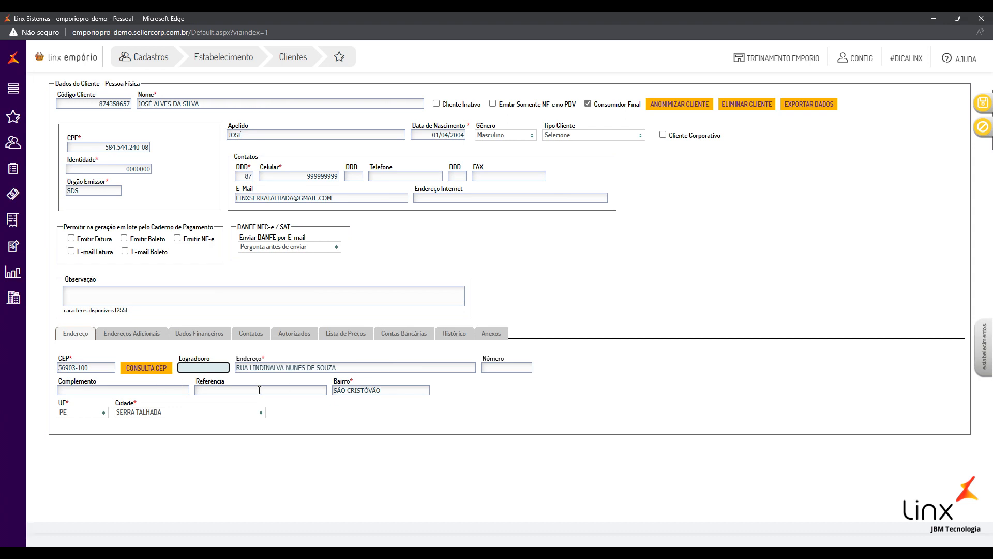
left_click(496, 368)
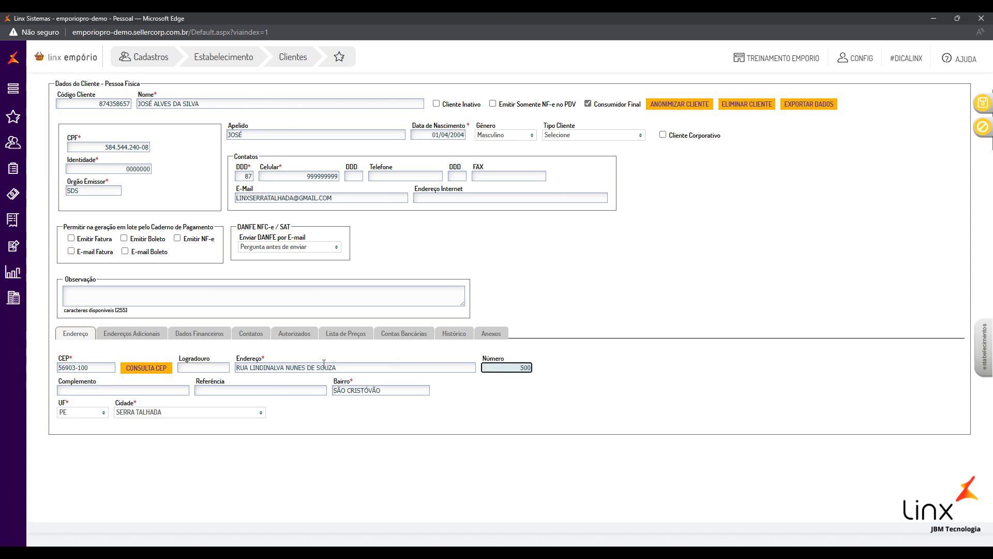
left_click(95, 391)
type("CASA")
left_click(250, 391)
left_click(286, 473)
left_click(218, 389)
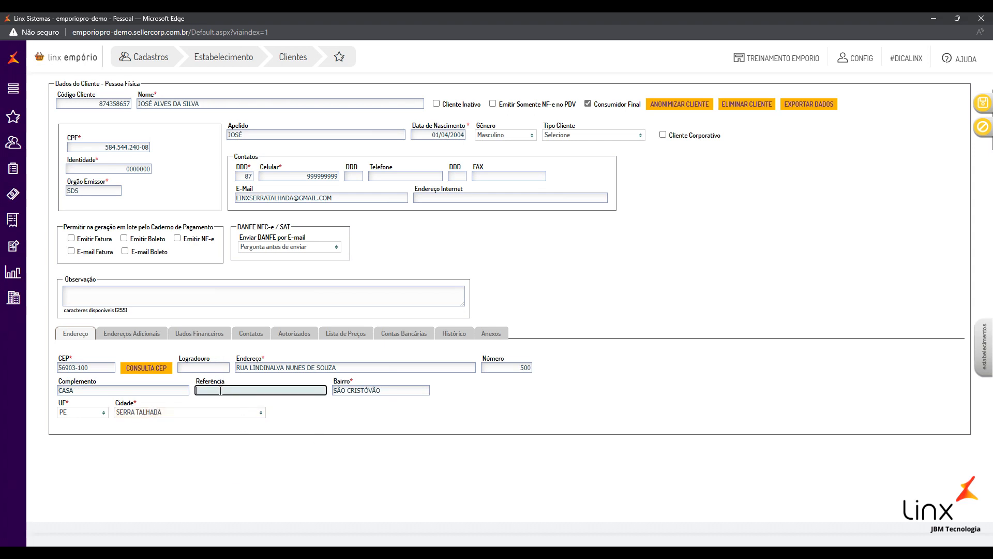
left_click(182, 462)
Set the street type to AVENIDA and show the Endereços Adicionais tab
left_click(213, 368)
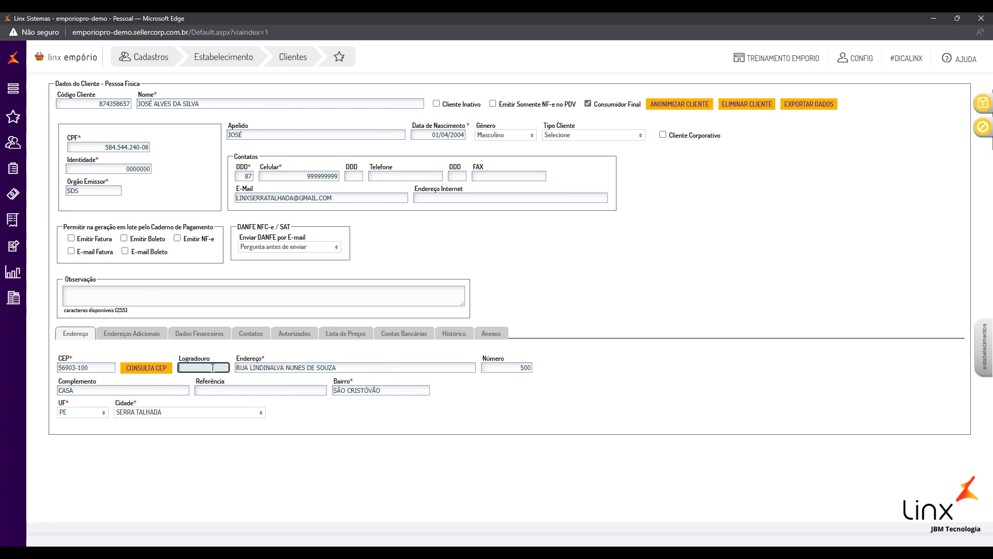
type("AVENIDA")
left_click(305, 406)
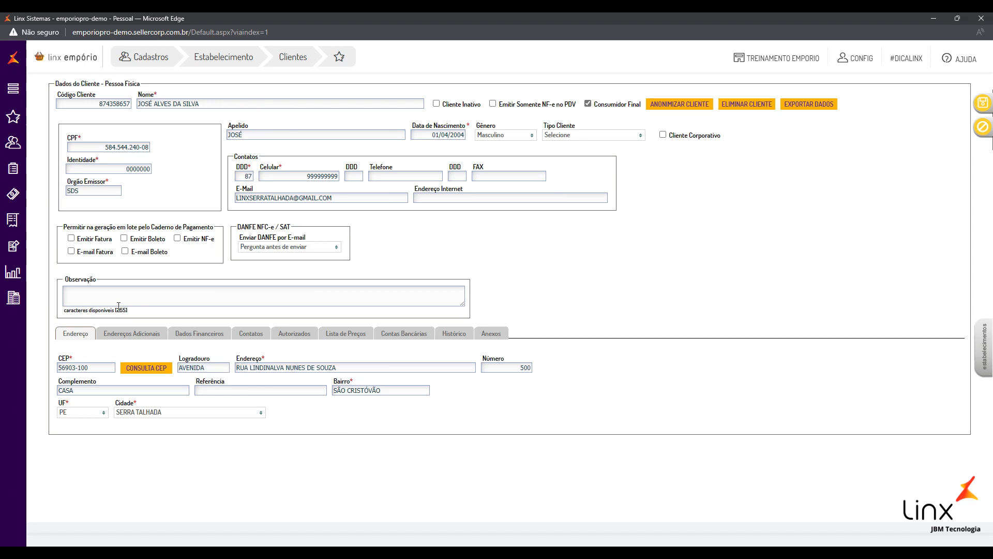
left_click(131, 337)
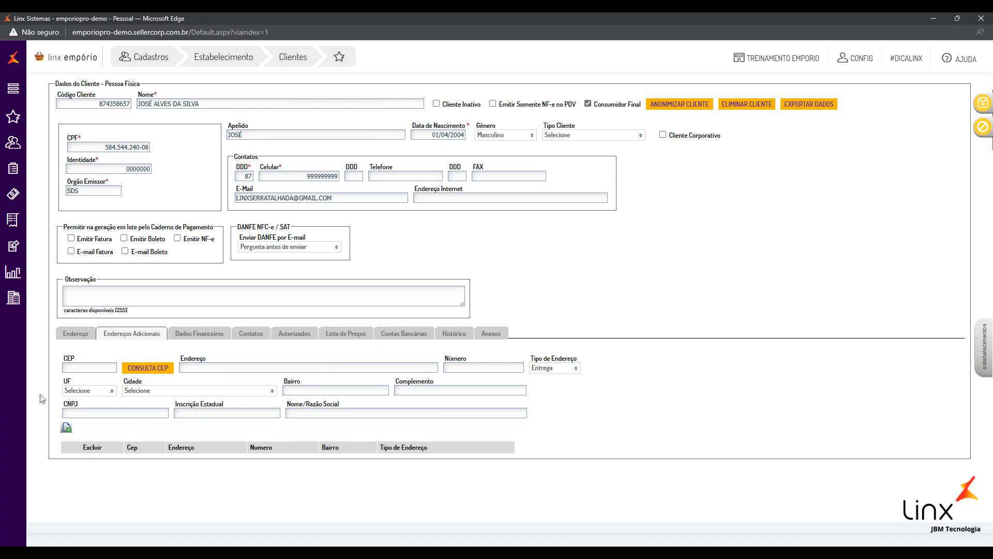
Show Dados Financeiros and scroll to the Fatura options, leaving Utilizar Fatura unticked
left_click(196, 335)
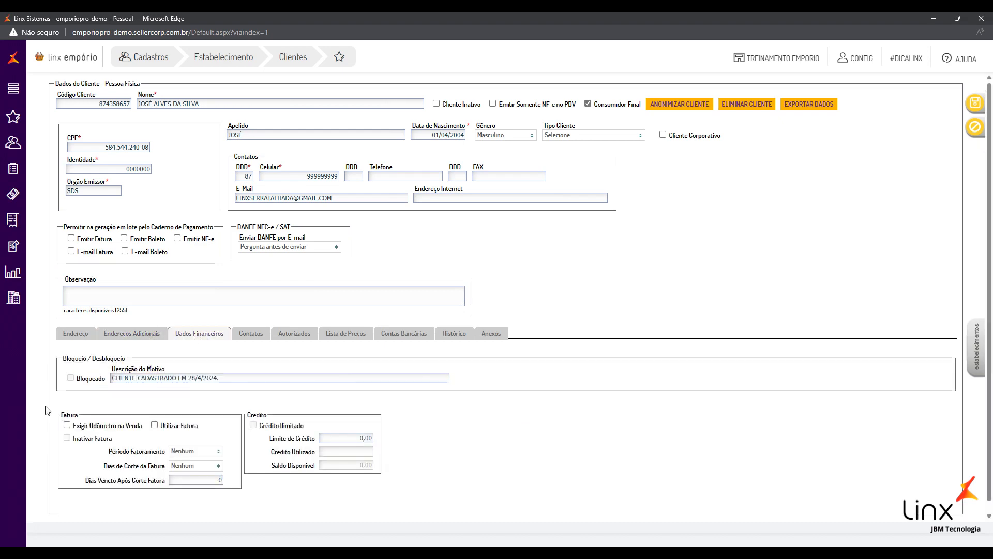
scroll(57, 399, "down", 2)
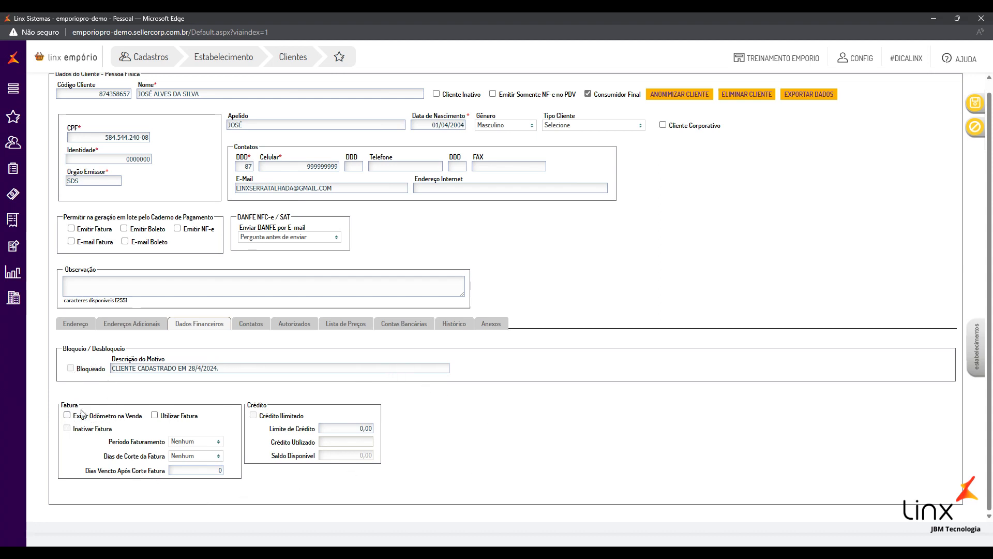
double_click(70, 405)
left_click(113, 402)
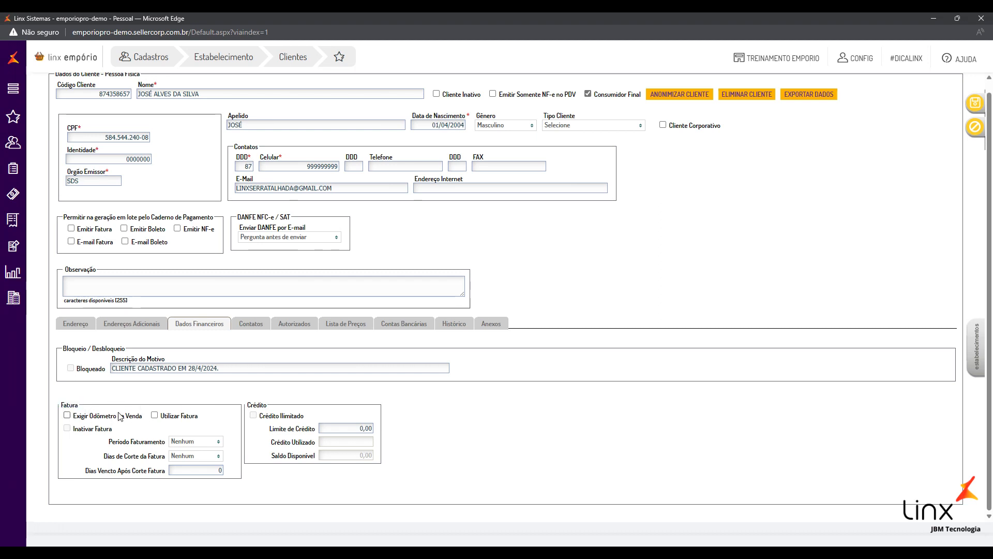
left_click(154, 417)
left_click(155, 417)
Tick Utilizar Fatura and set the billing period to Mensal
left_click(155, 416)
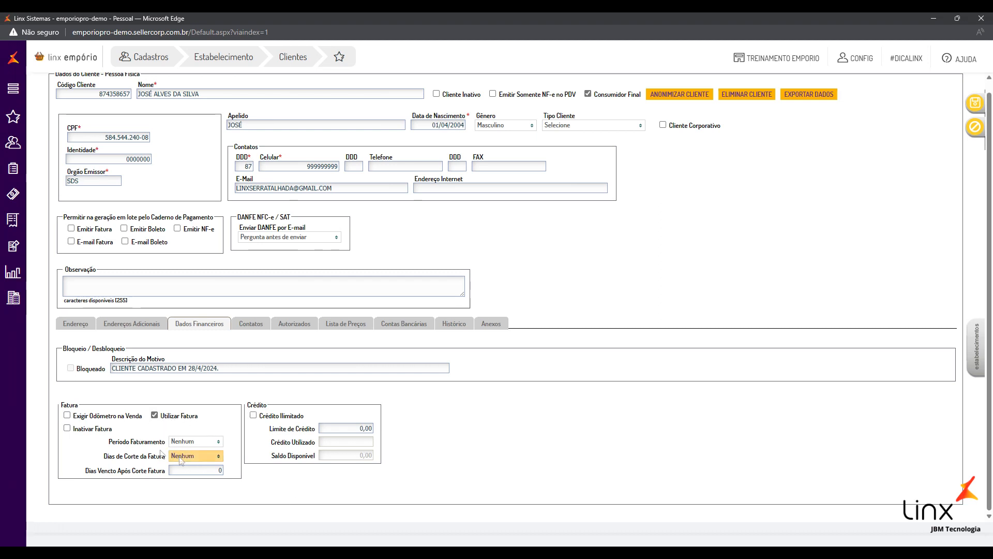
left_click(200, 442)
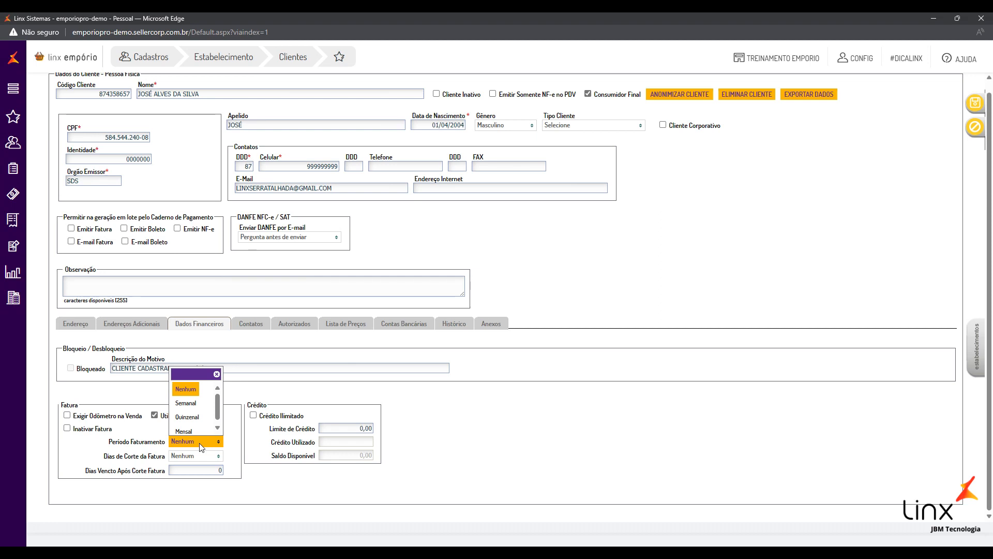
left_click_drag(110, 442, 165, 445)
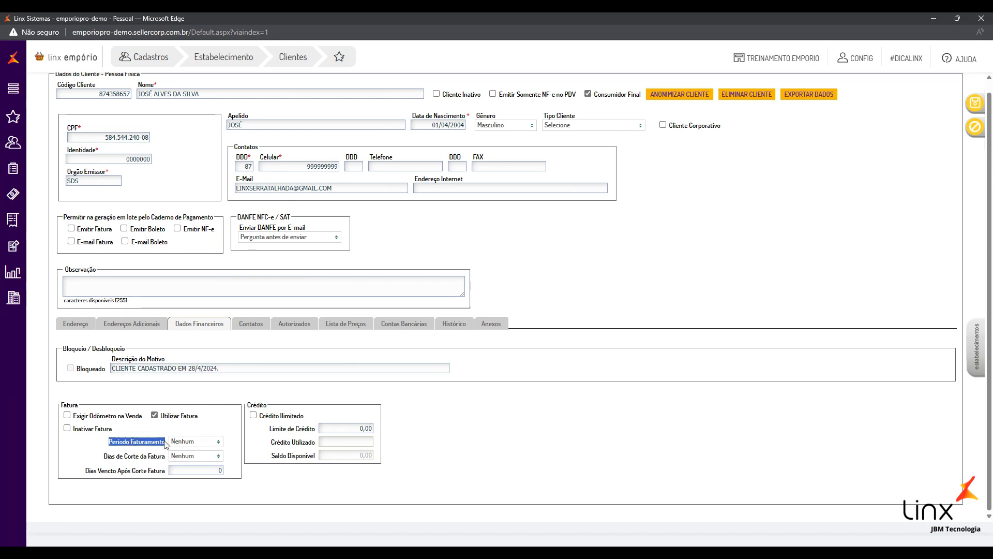
left_click(189, 441)
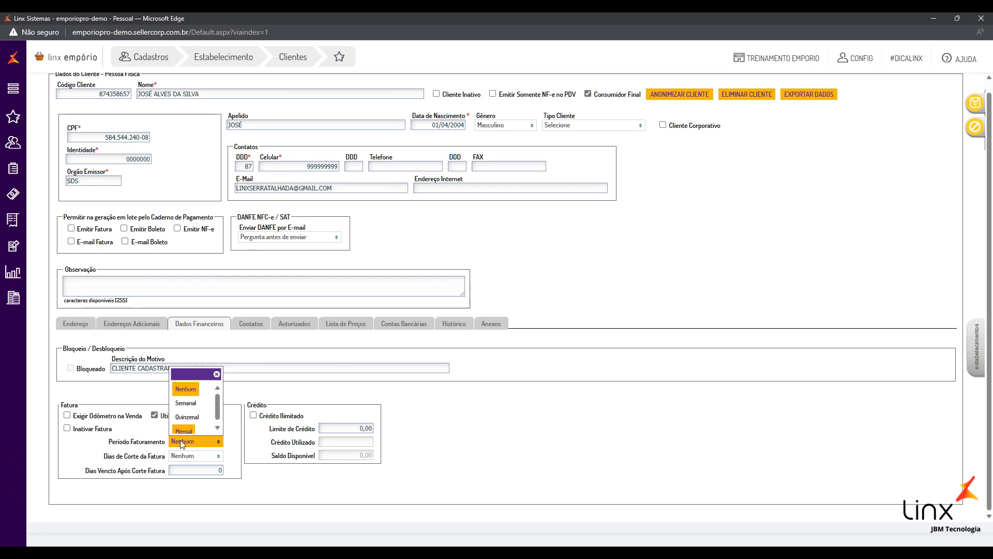
left_click(183, 431)
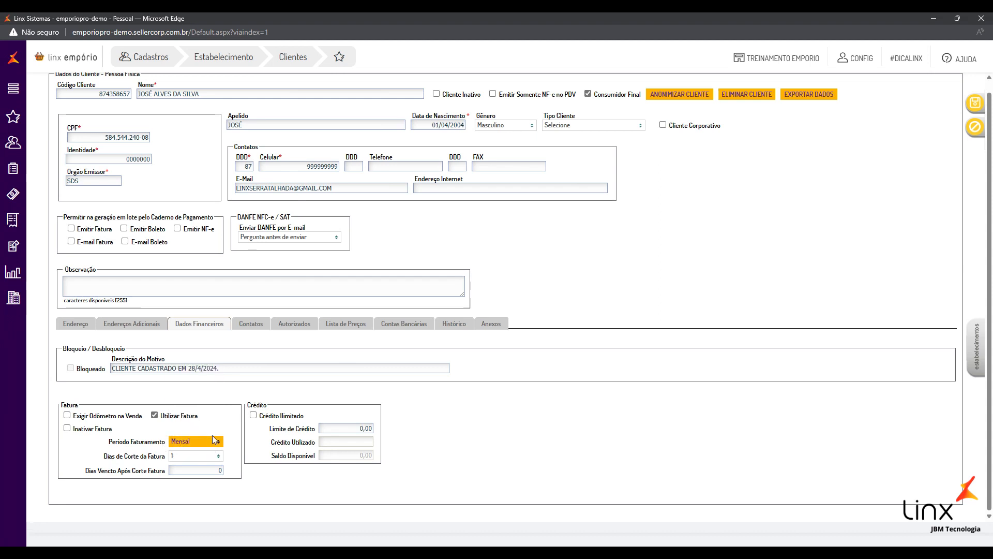
Choose 20 as the invoice cut-off day
left_click(192, 455)
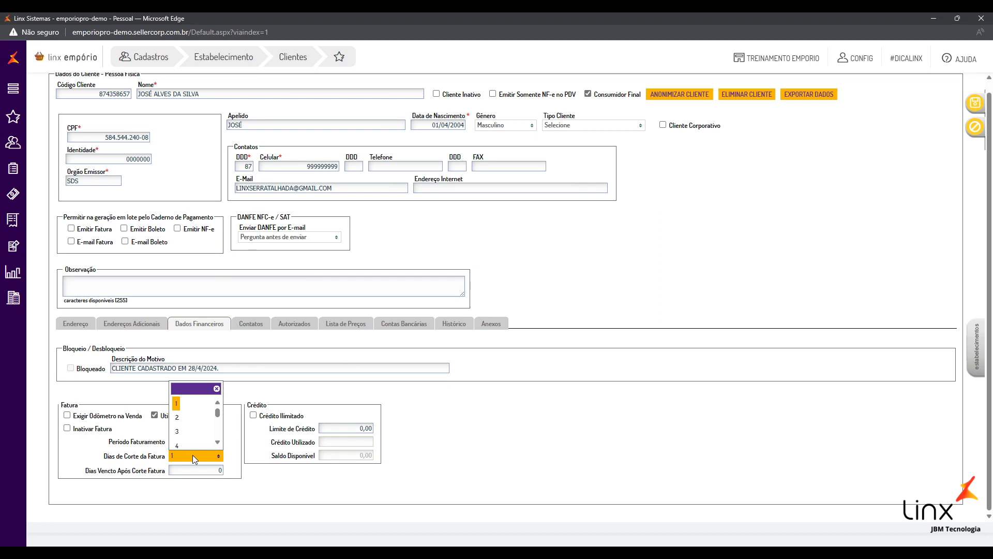
key("Down")
key("Down")
key("Down")
key("Down")
key("Down")
key("Down")
key("Down")
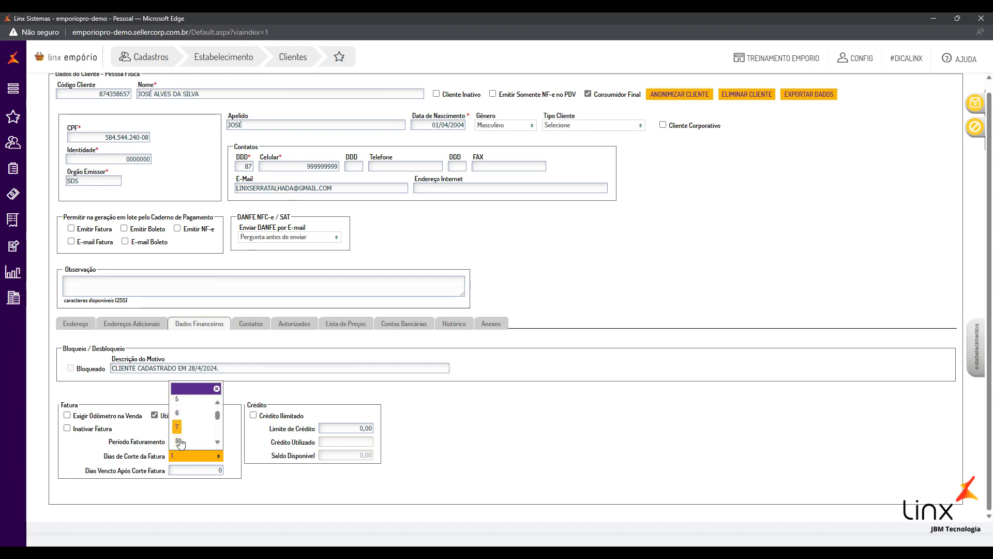
left_click(88, 459)
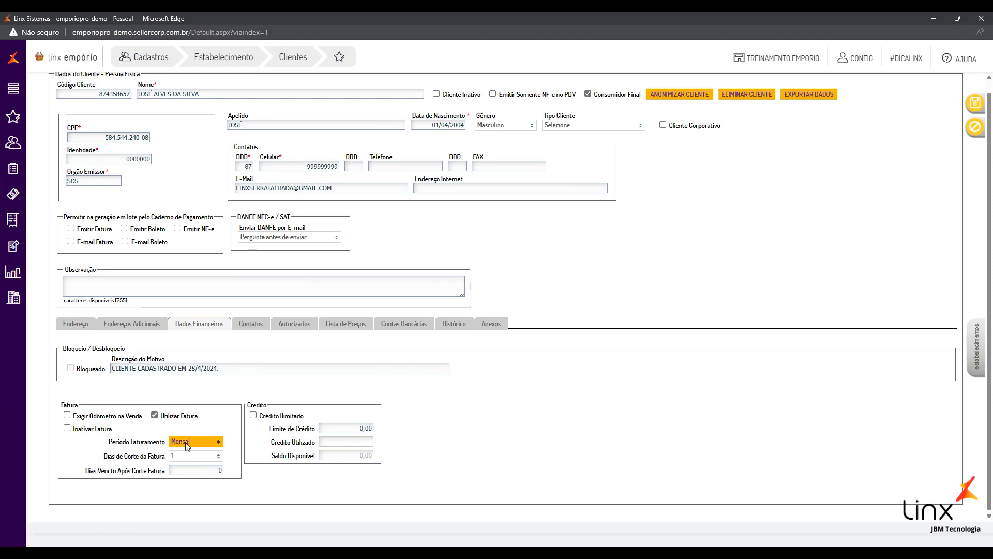
left_click(182, 457)
scroll(197, 421, "down", 9)
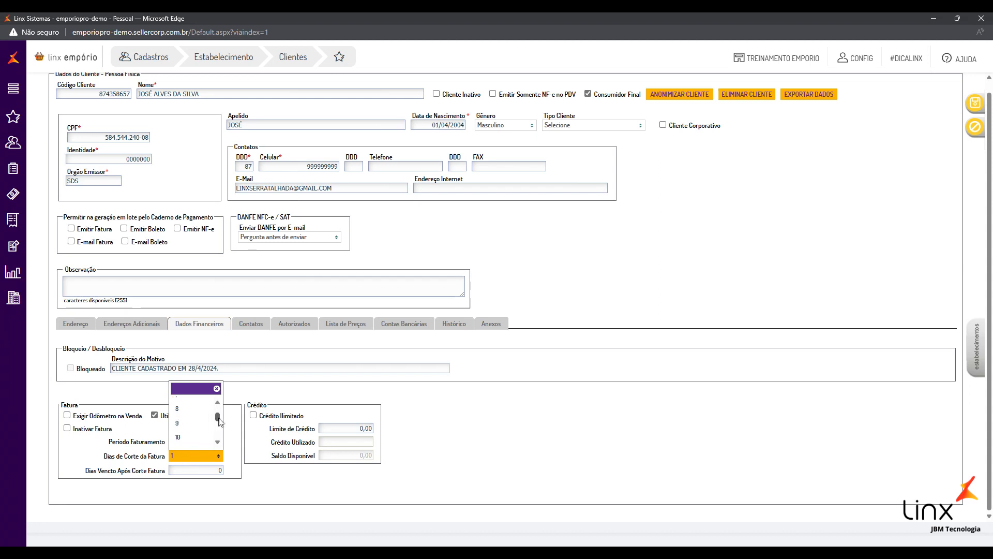
scroll(182, 432, "up", 1)
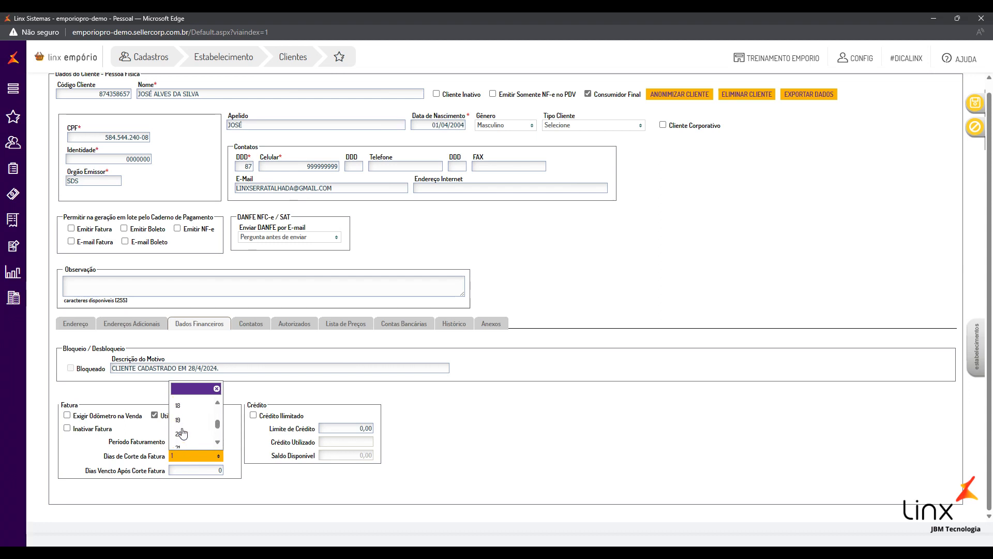
left_click(184, 439)
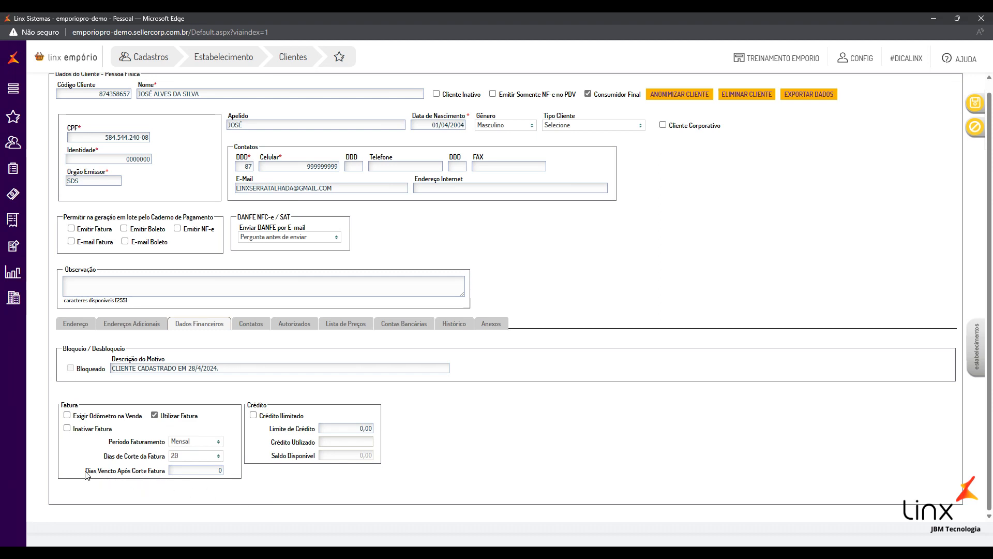
Set Dias Vencto Após Corte Fatura to 7
left_click_drag(87, 475, 218, 476)
left_click(218, 470)
type("7")
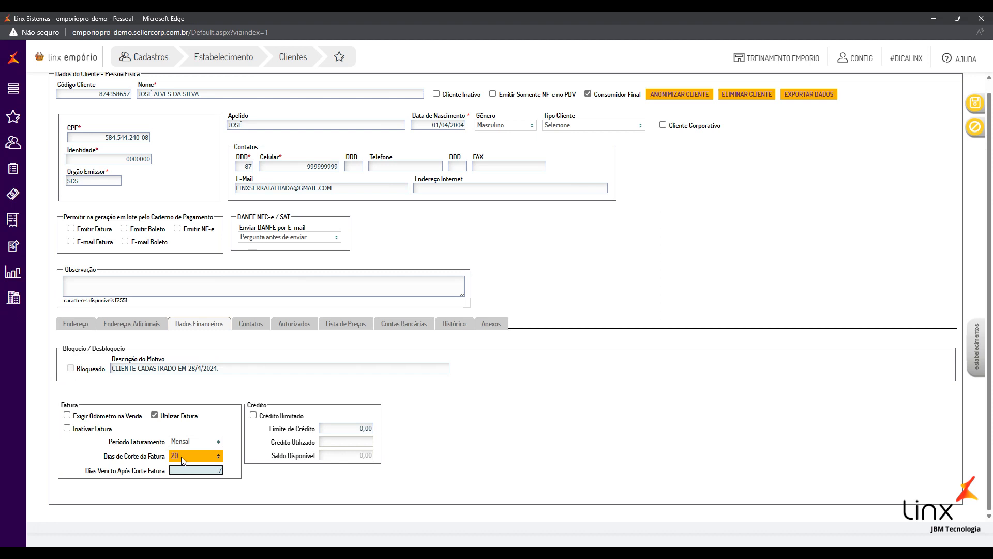
left_click(181, 488)
left_click(173, 454)
left_click(176, 455)
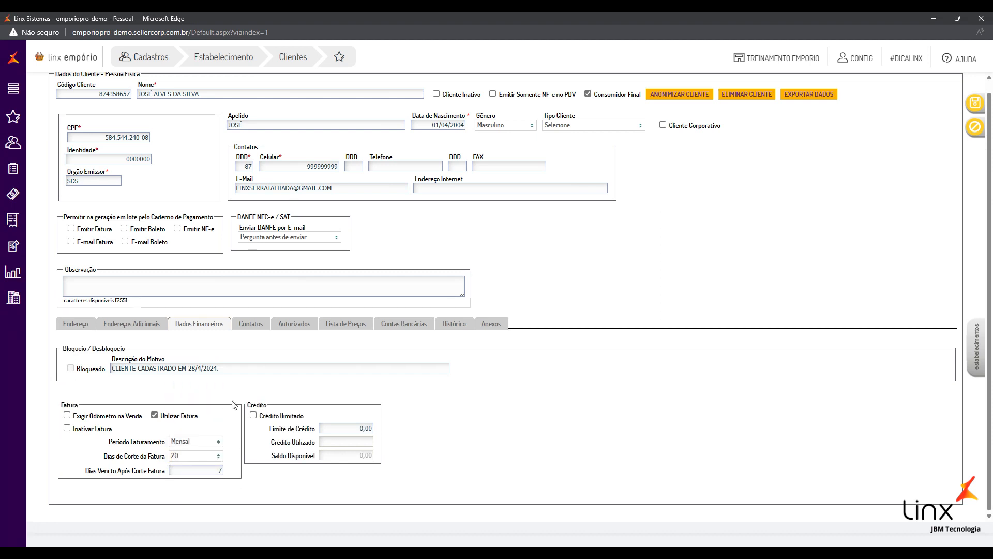
Enter a Limite de Crédito of 200,00
left_click(253, 416)
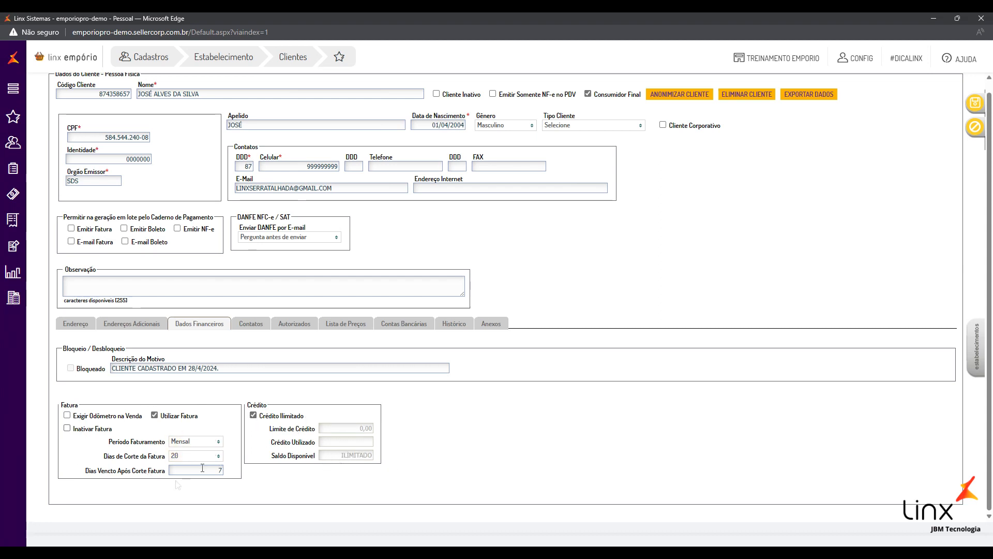
left_click(253, 416)
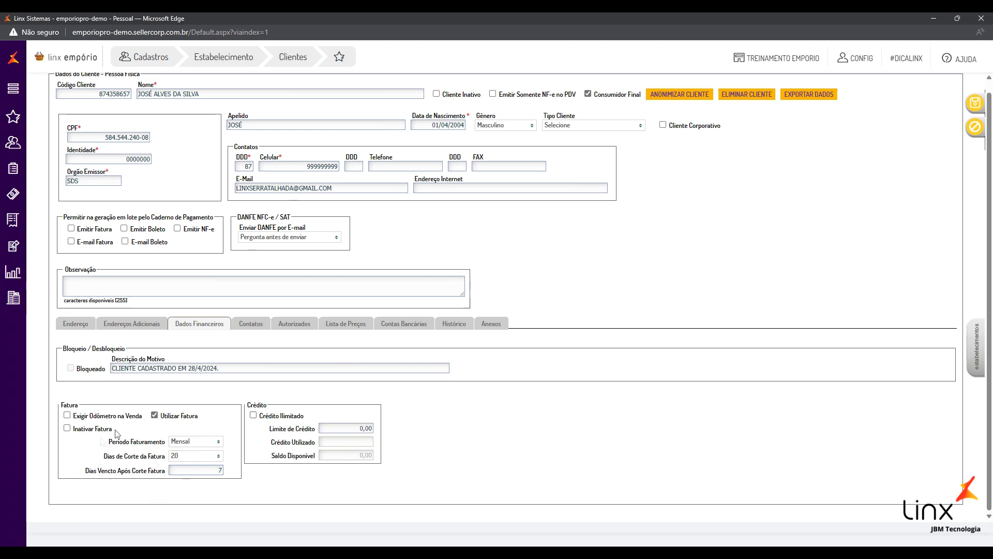
left_click(325, 429)
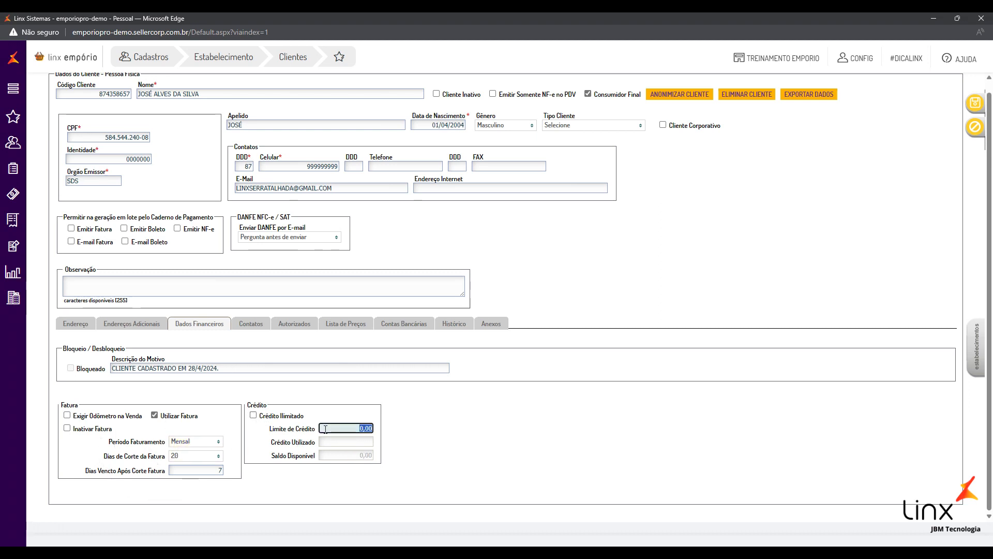
right_click(326, 429)
key("Escape")
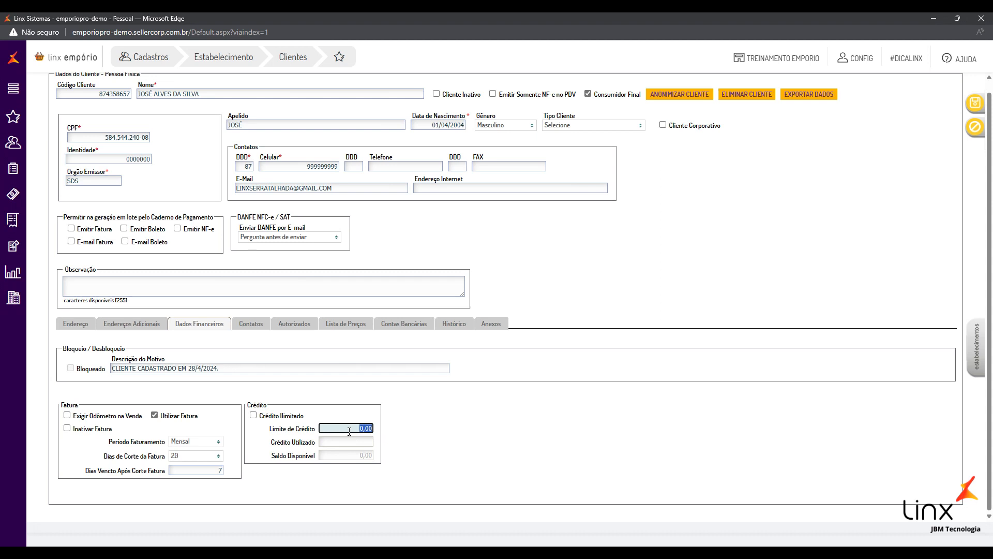
type("2000")
key("BackSpace")
left_click(420, 440)
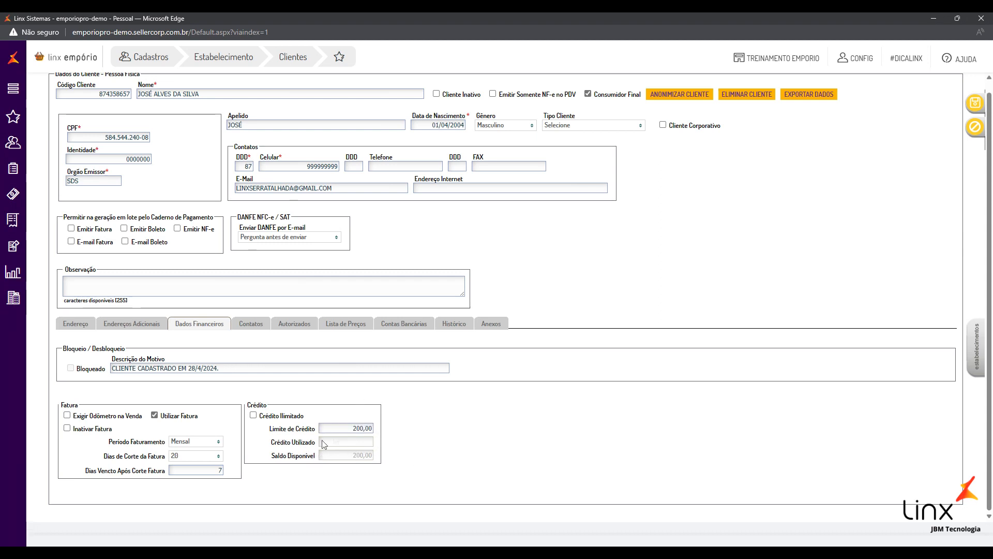
Raise the limit to 300,00, then tick Crédito Ilimitado so Saldo Disponível shows ILIMITADO
left_click(352, 429)
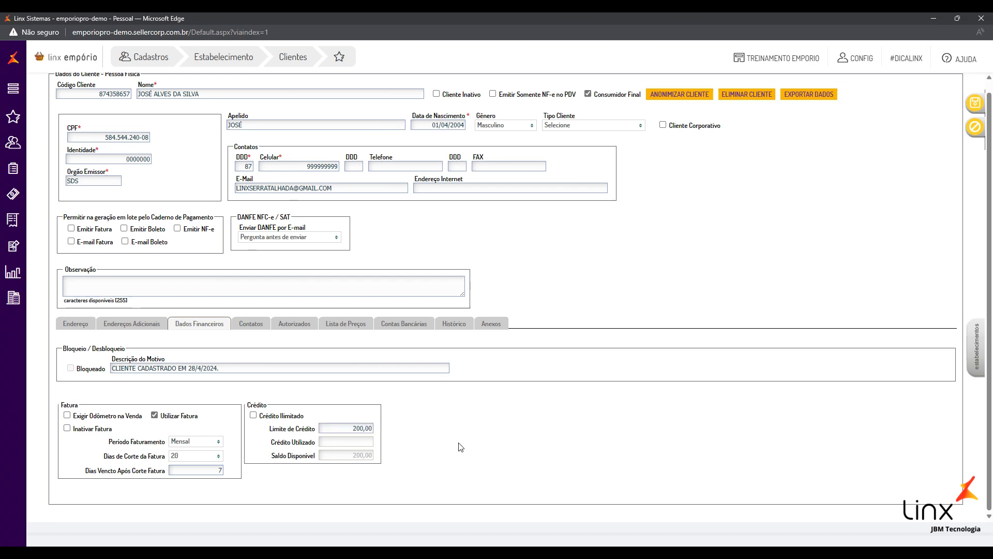
type("3")
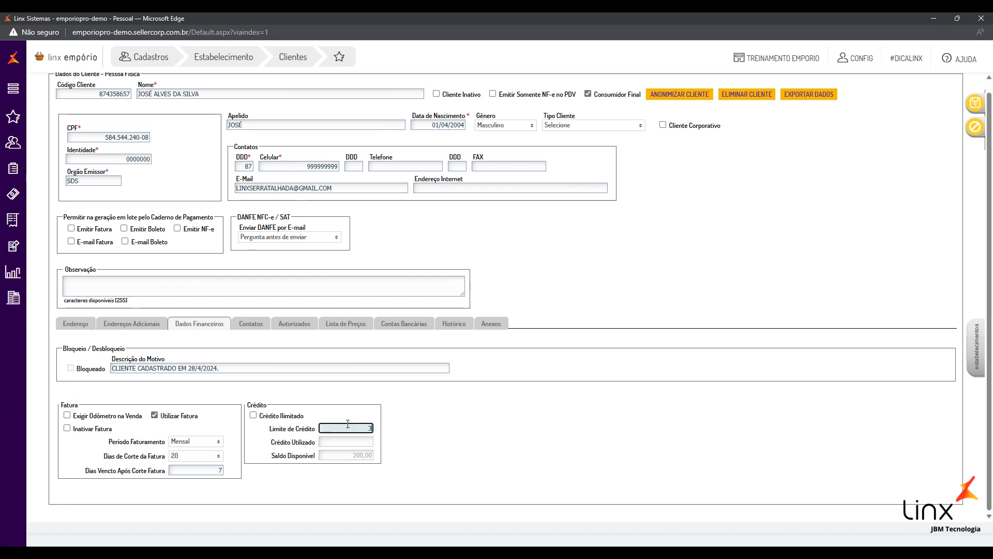
left_click(557, 444)
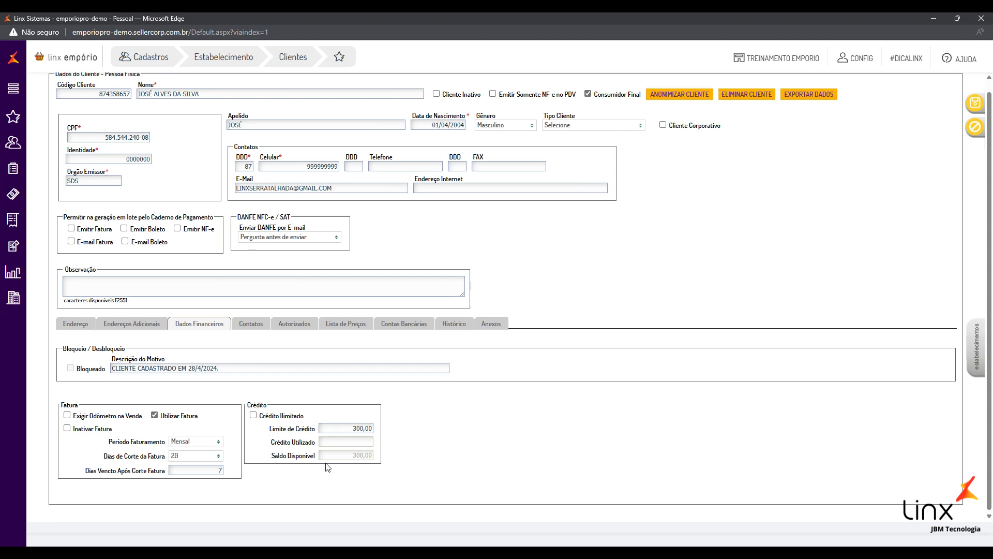
scroll(336, 466, "up", 1)
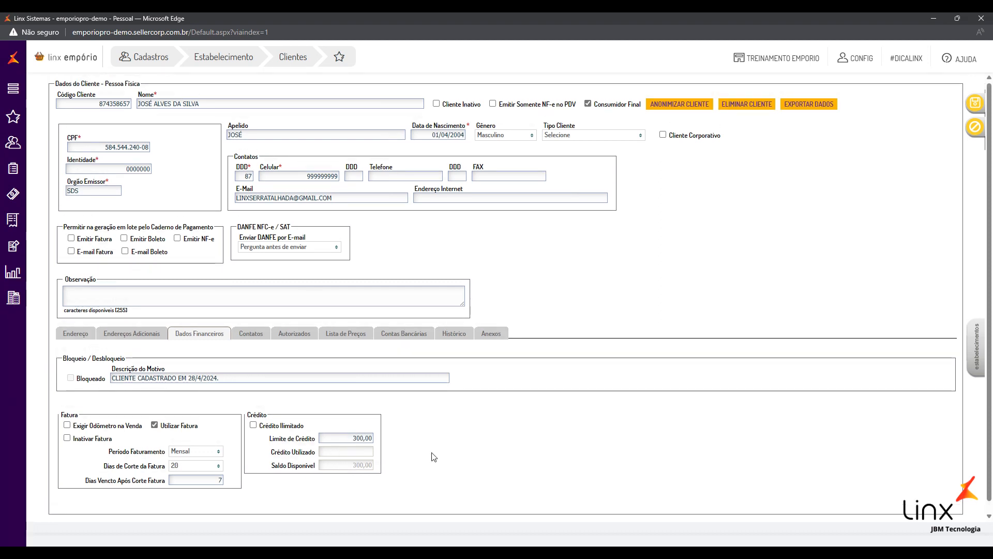
left_click(350, 439)
left_click(393, 445)
left_click(253, 426)
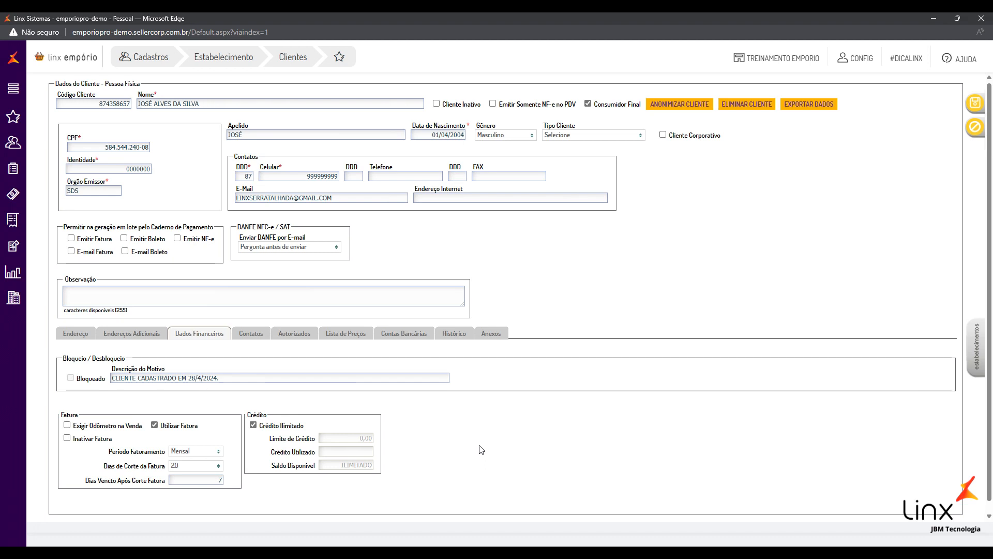
Browse the Contatos and Lista de Preços tabs without choosing a price list, then return to Endereço
left_click(244, 334)
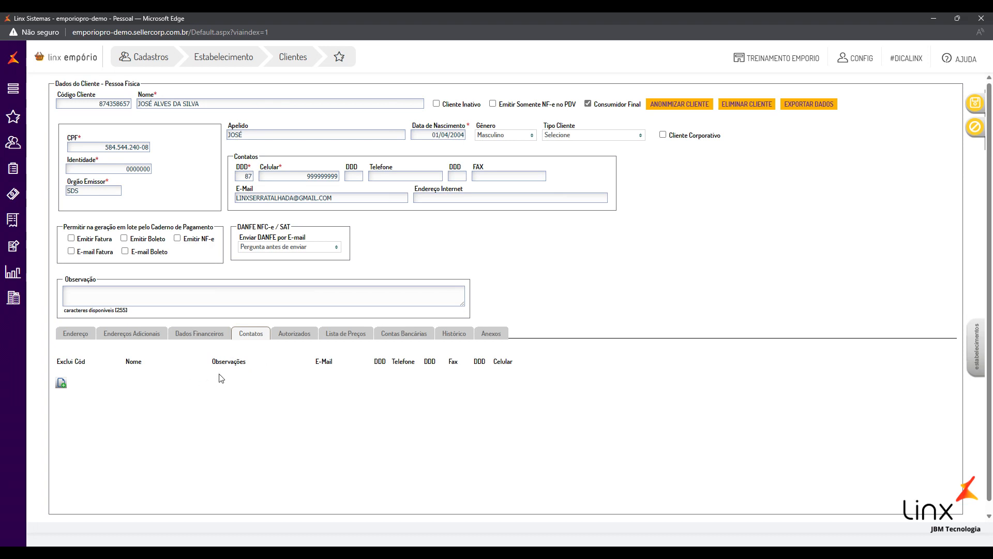
left_click(344, 337)
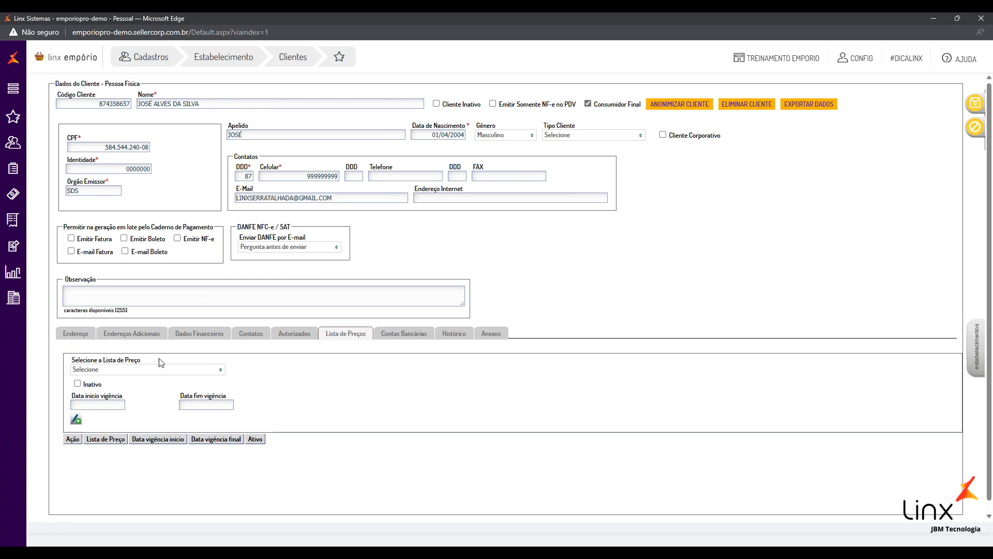
left_click(137, 370)
left_click(133, 371)
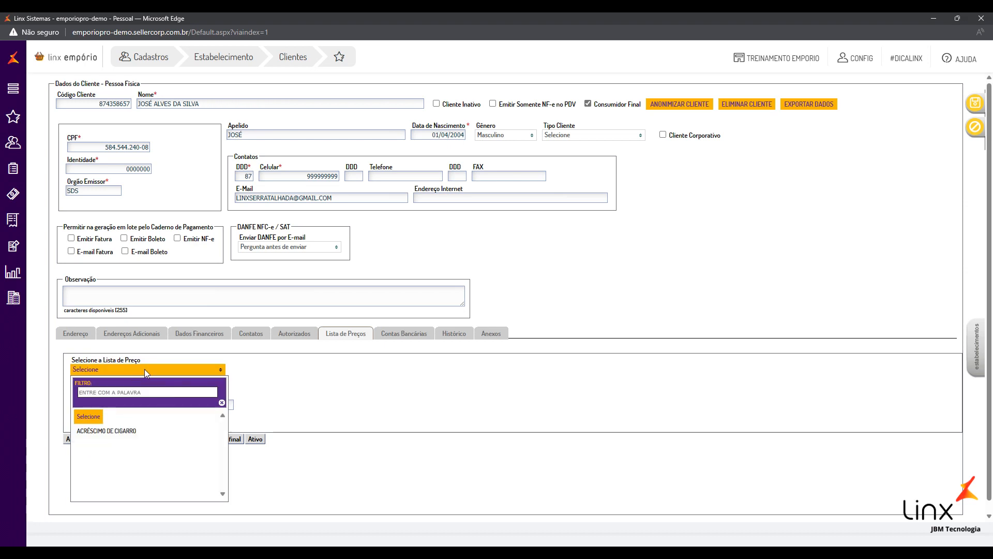
left_click(144, 368)
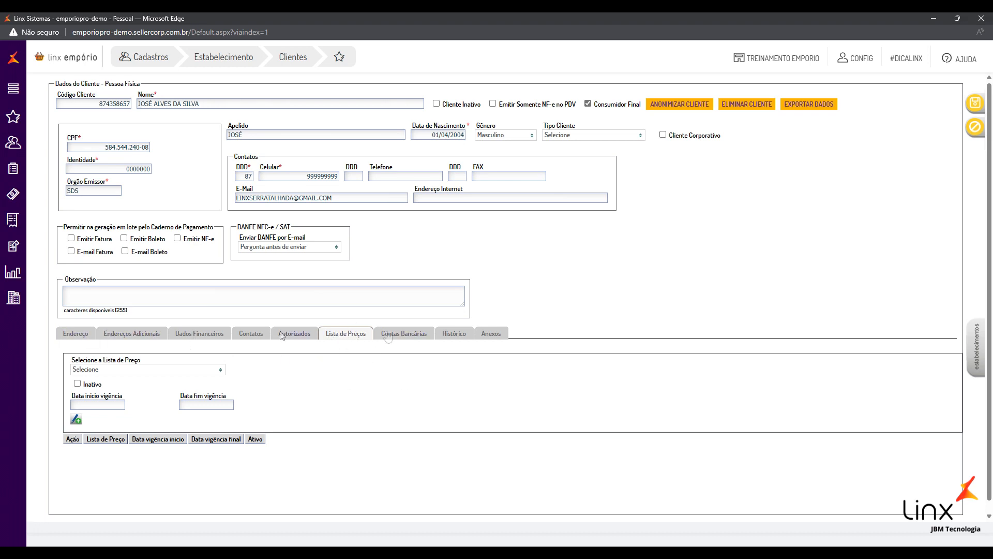
left_click(79, 336)
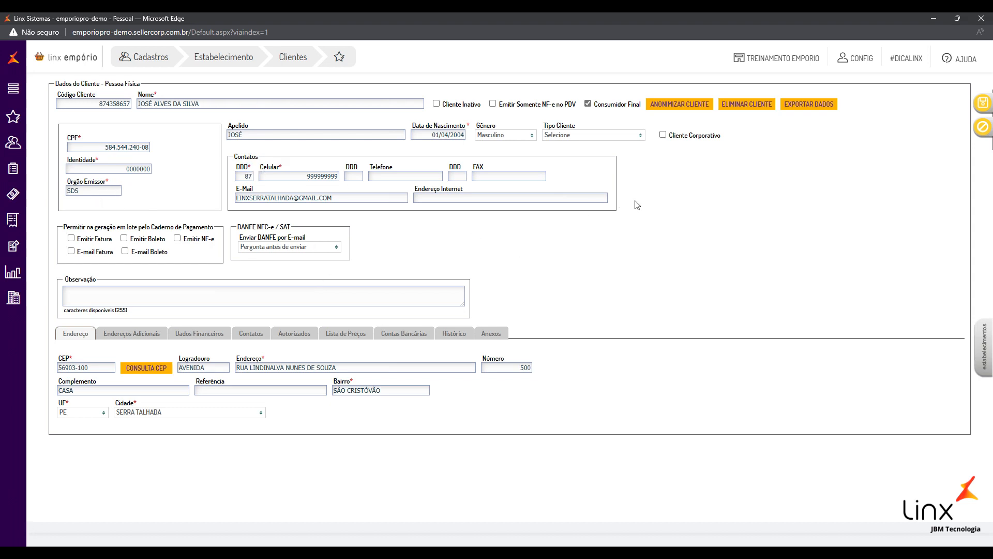
Clear the accidental text selection and put the cursor in the web address field
left_click_drag(231, 159, 464, 194)
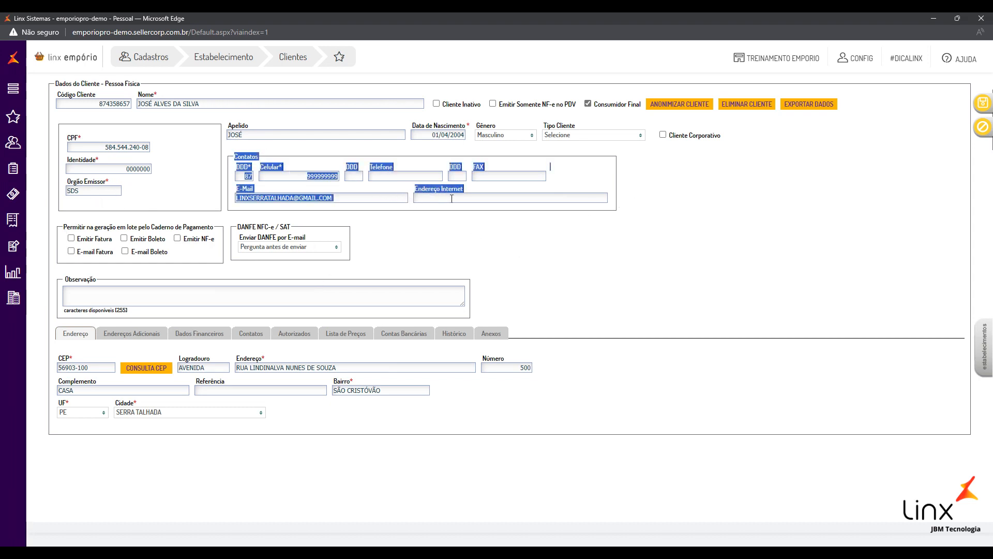
left_click(486, 196)
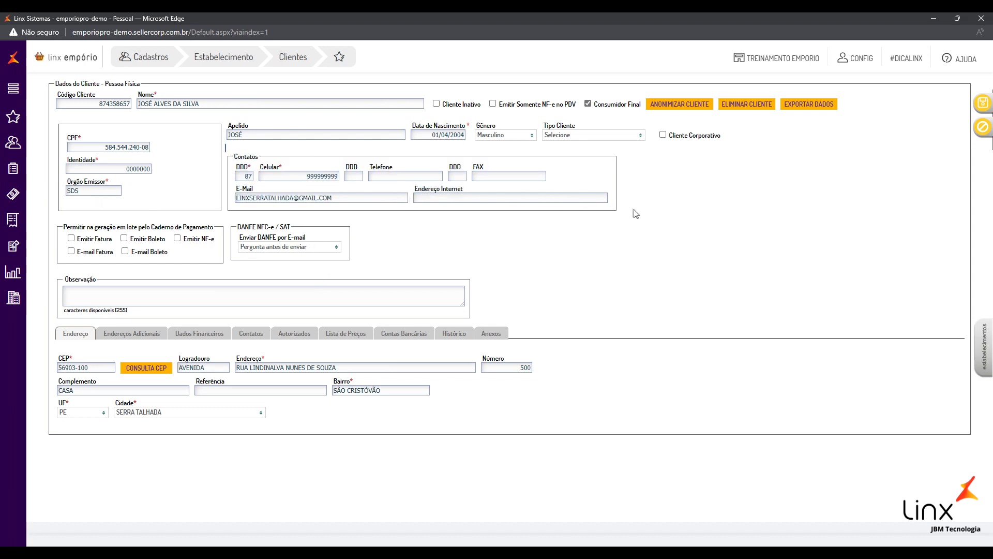
left_click(465, 200)
Untick Utilizar Fatura under Dados Financeiros, glance at Contatos, then go back to Endereço
left_click(211, 335)
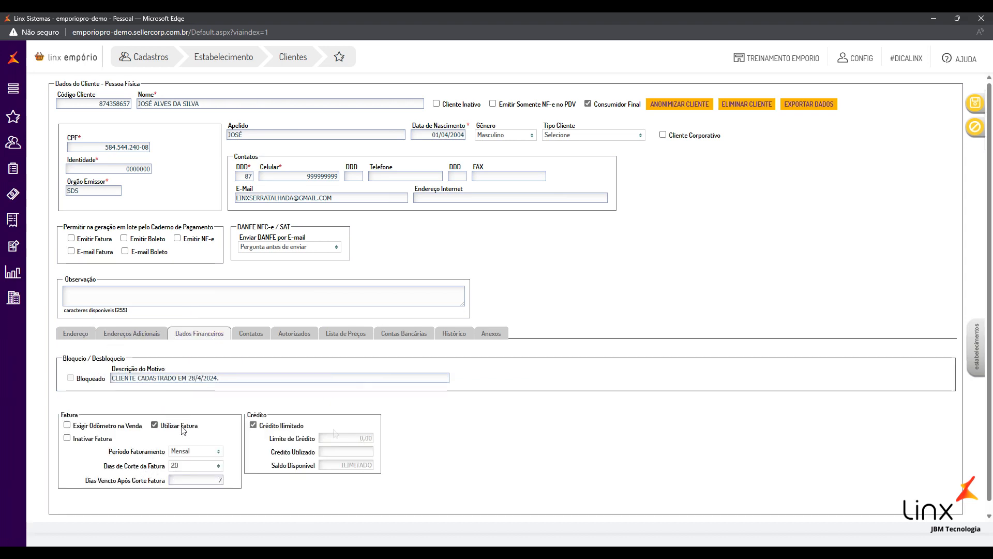
left_click(183, 429)
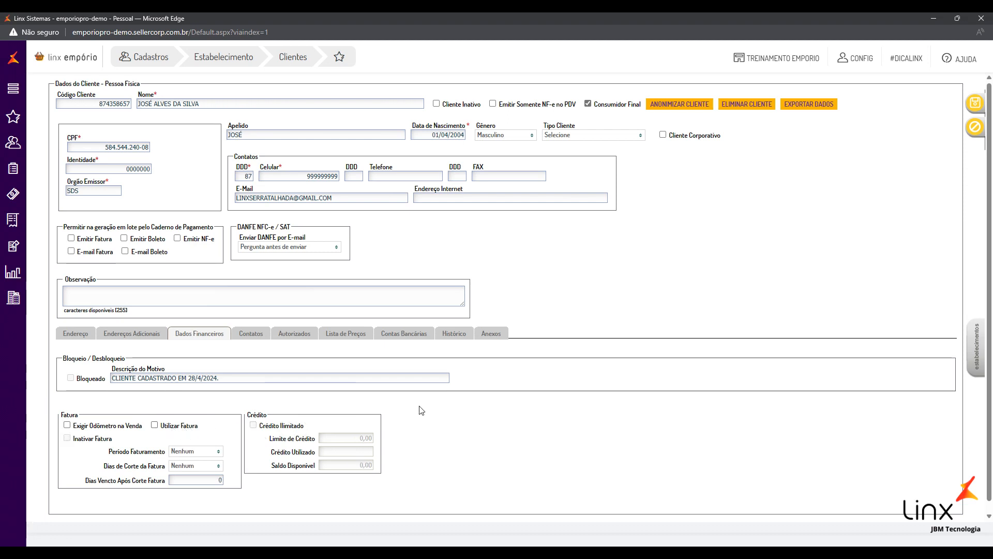
left_click(251, 336)
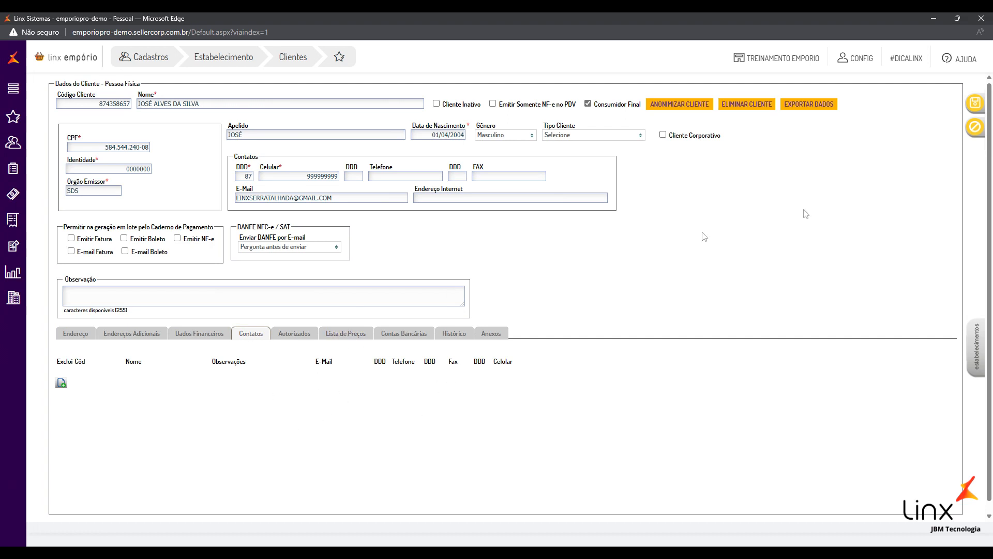
left_click(66, 334)
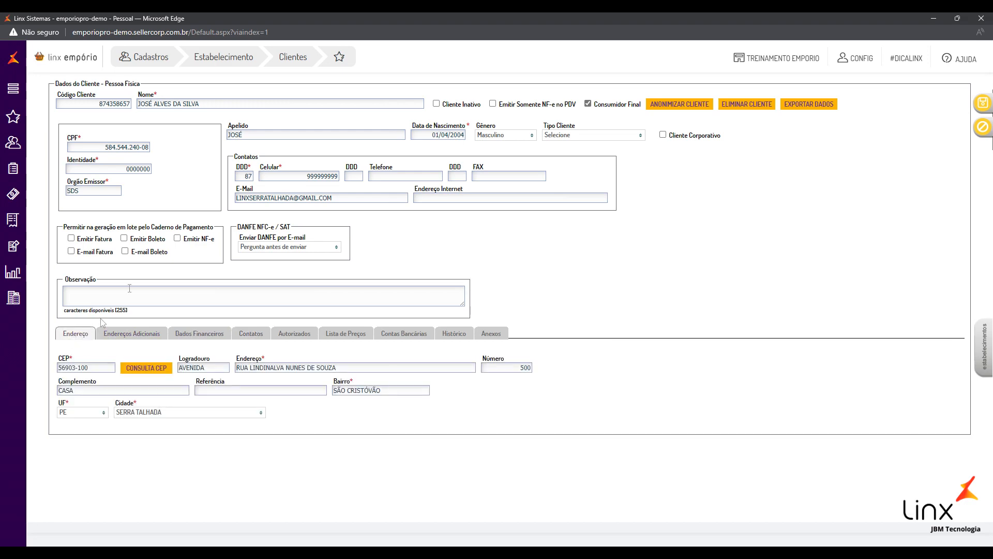
Save the customer and acknowledge the 'Cliente salvo com sucesso.' alert
left_click(983, 105)
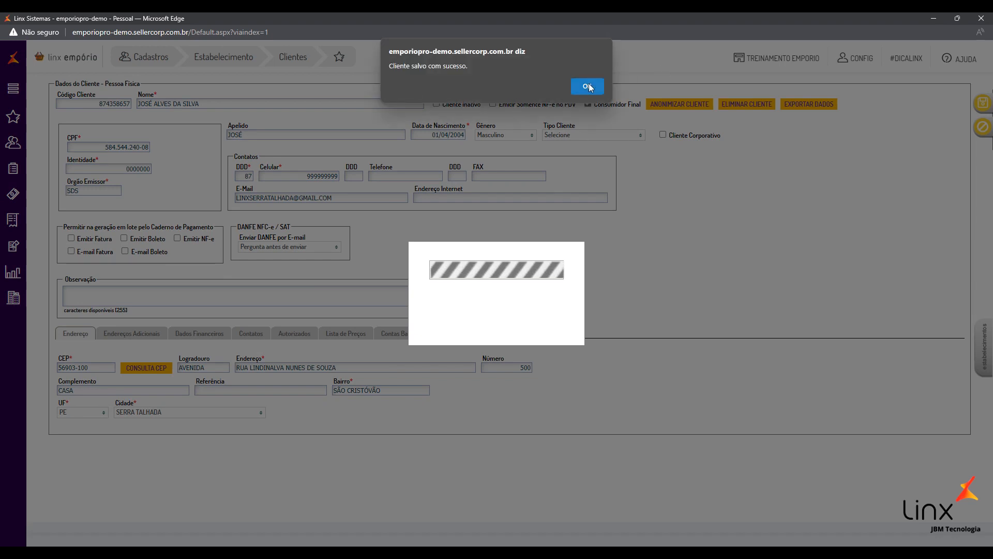
left_click(589, 85)
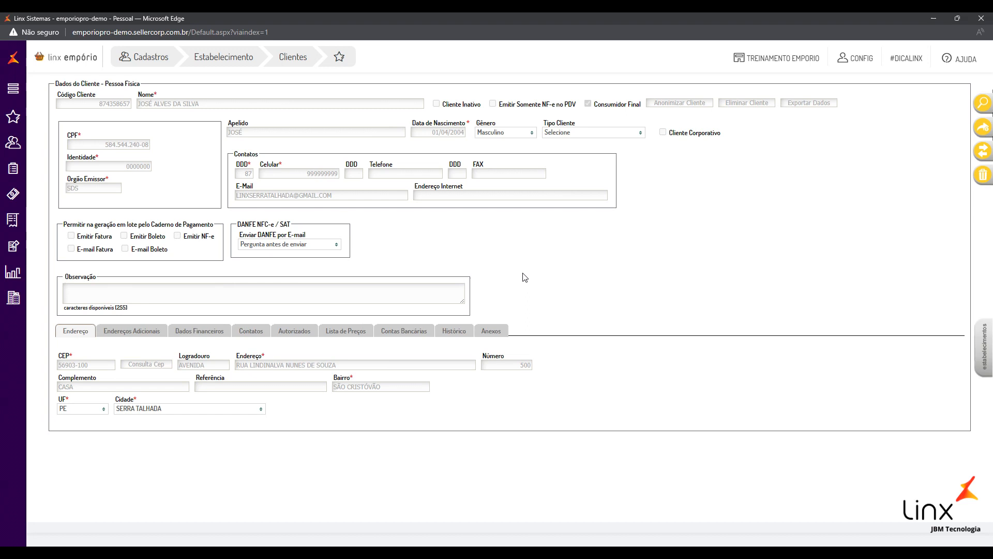